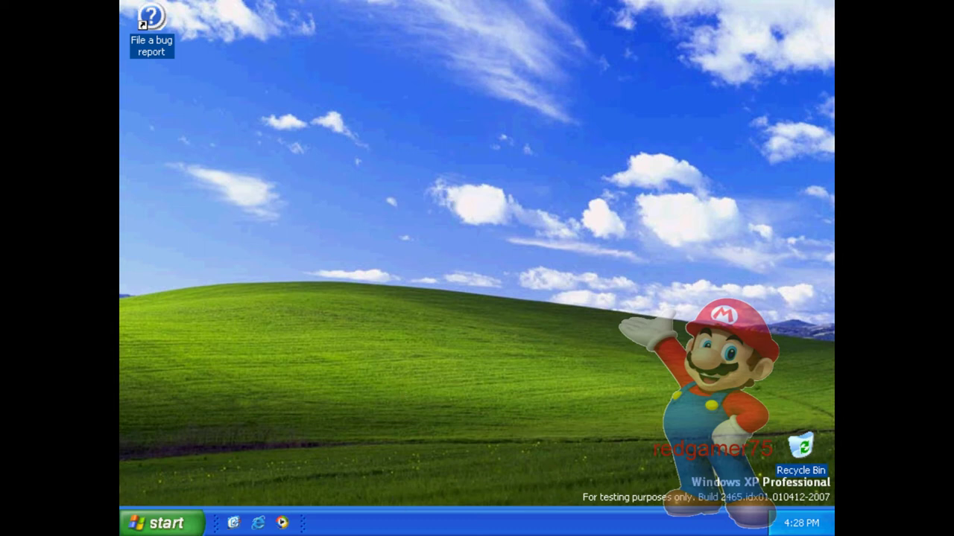
# - Lock the taskbar
pyautogui.rightClick(389, 526)
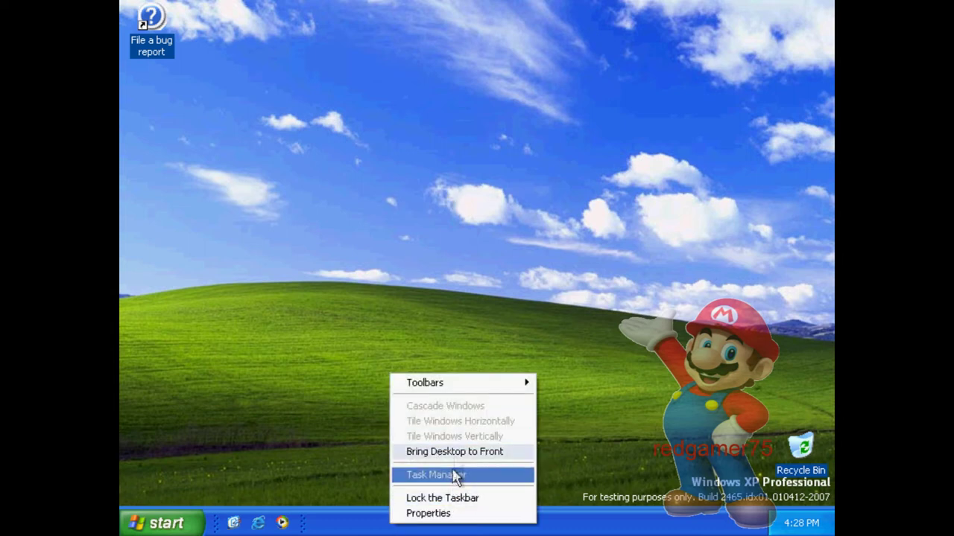
pyautogui.click(442, 499)
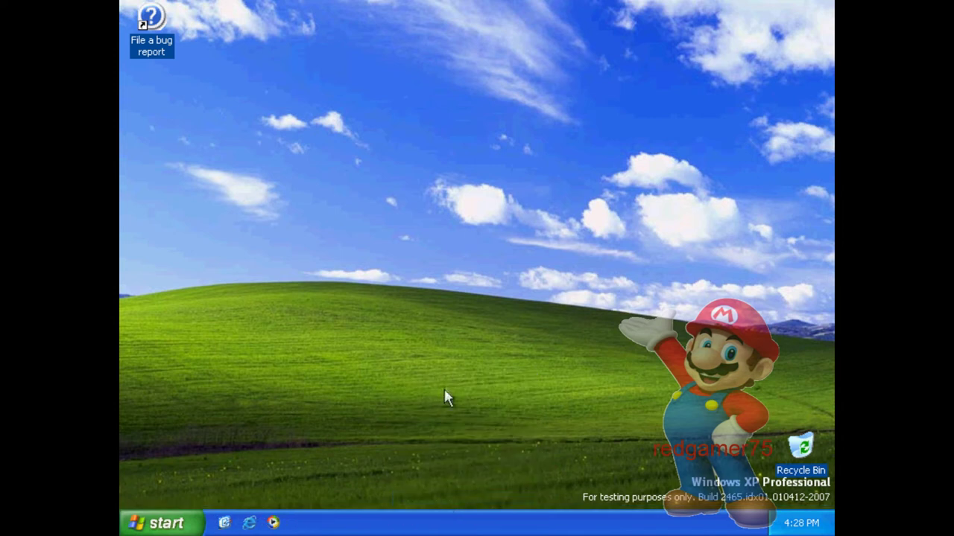
# - Open the desktop's Display Properties and look through the available desktop backgrounds
pyautogui.rightClick(451, 315)
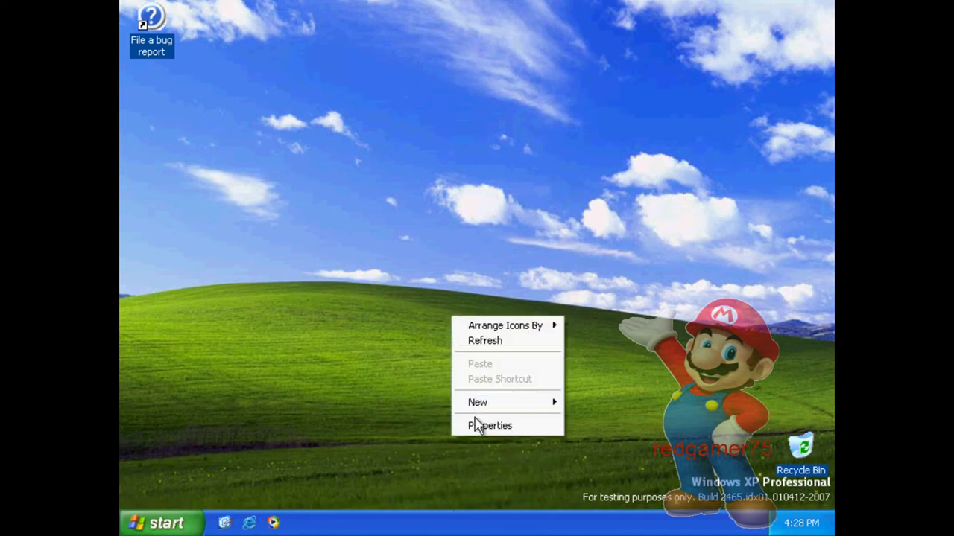
pyautogui.click(479, 424)
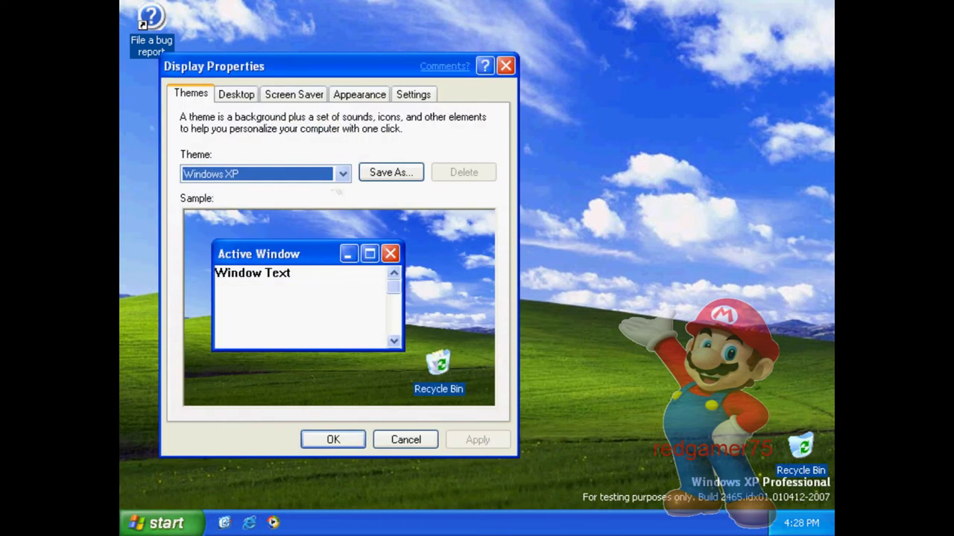
pyautogui.click(242, 101)
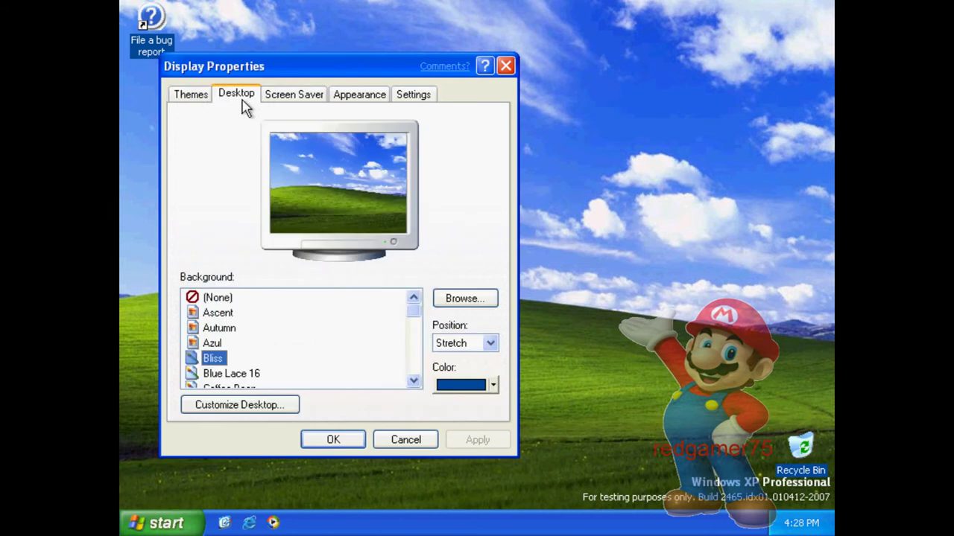
pyautogui.moveTo(416, 315)
pyautogui.mouseDown()
pyautogui.moveTo(419, 385)
pyautogui.moveTo(415, 311)
pyautogui.mouseUp()
# - Try the 3D FlowerBox and 3D Flying Objects screen savers, and set the screen saver to (None)
pyautogui.click(310, 106)
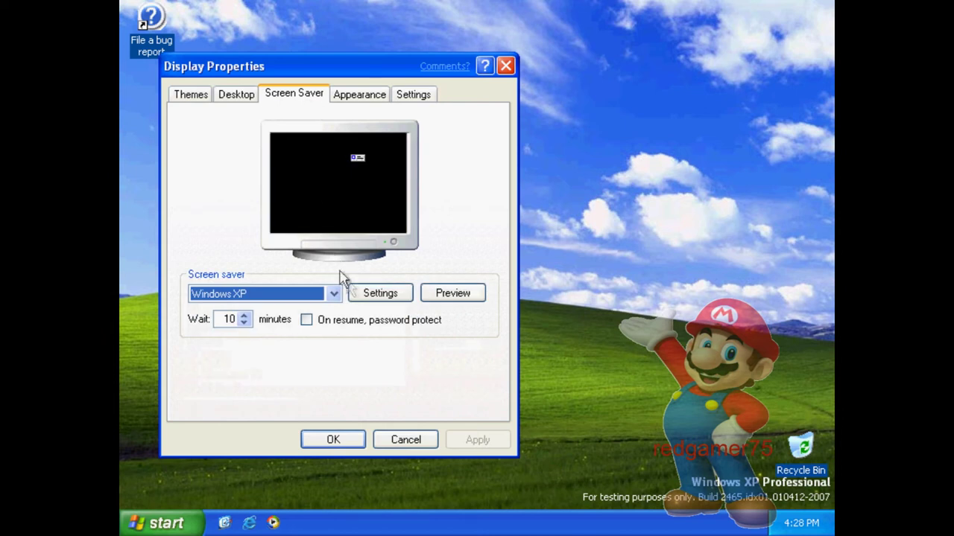
pyautogui.click(334, 293)
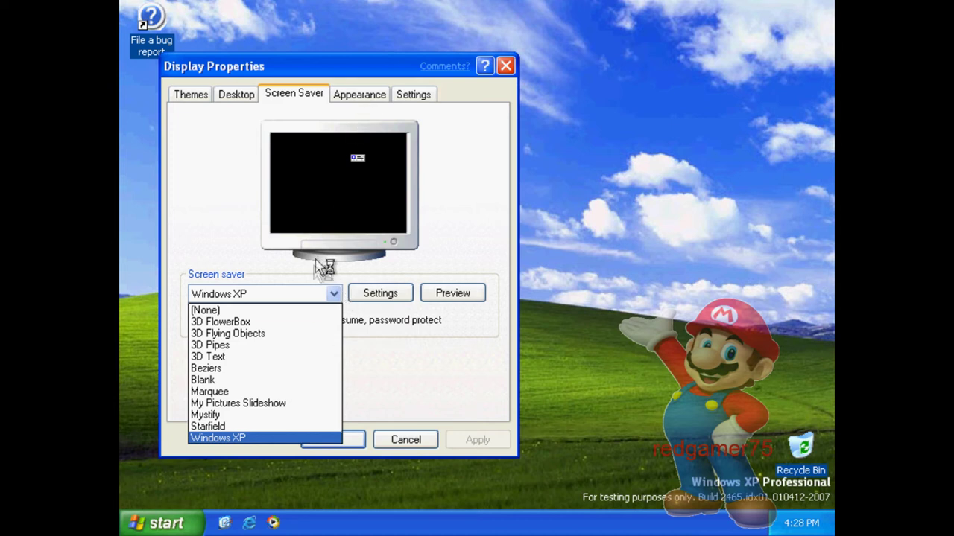
pyautogui.click(310, 324)
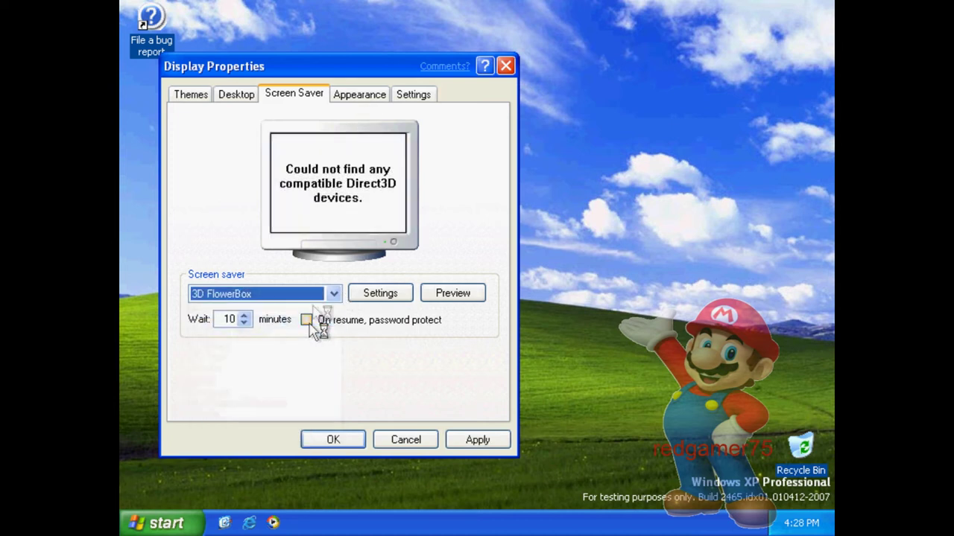
pyautogui.click(324, 298)
pyautogui.click(312, 333)
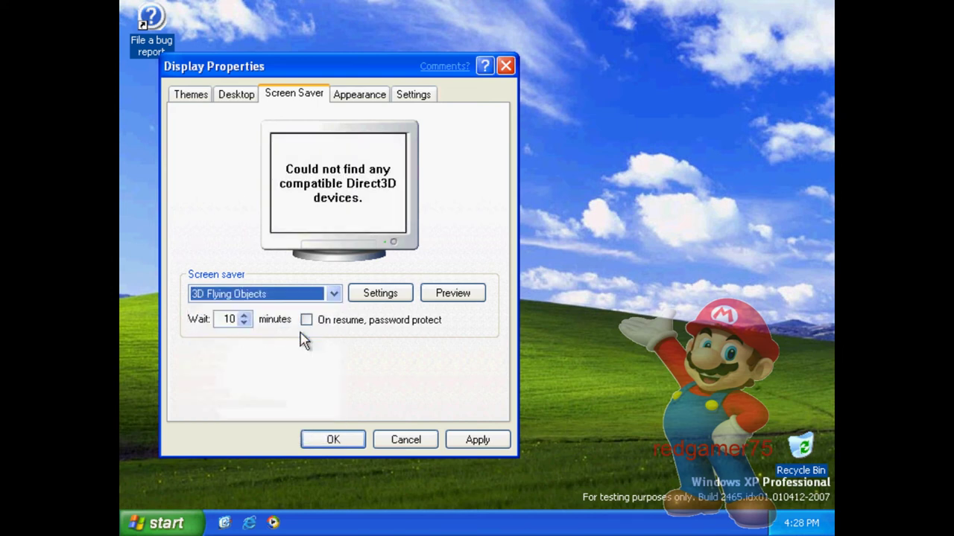
pyautogui.click(297, 300)
pyautogui.scroll(2, 298, 307)
pyautogui.click(294, 308)
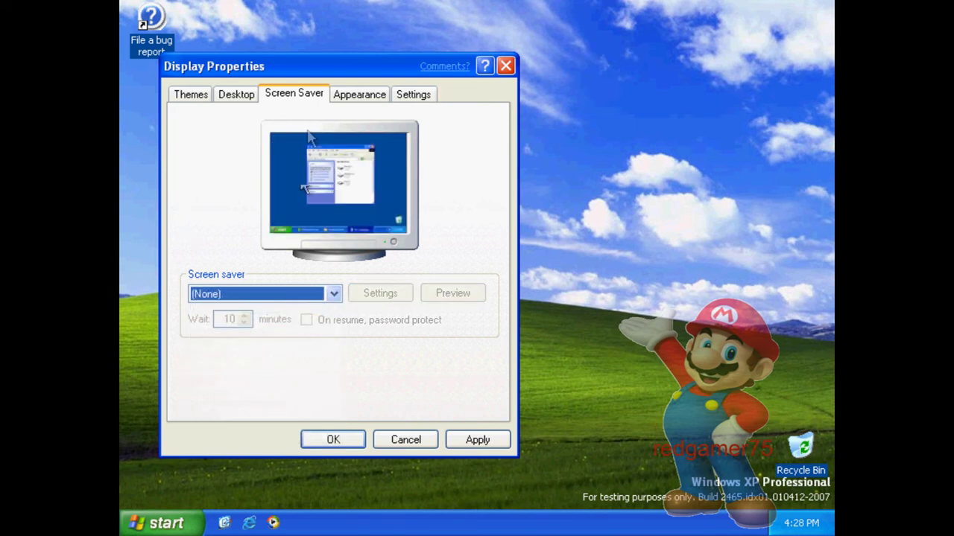
# - Check the window style and color scheme choices, keep Windows XP style with the Default scheme, and accept the display settings
pyautogui.click(339, 106)
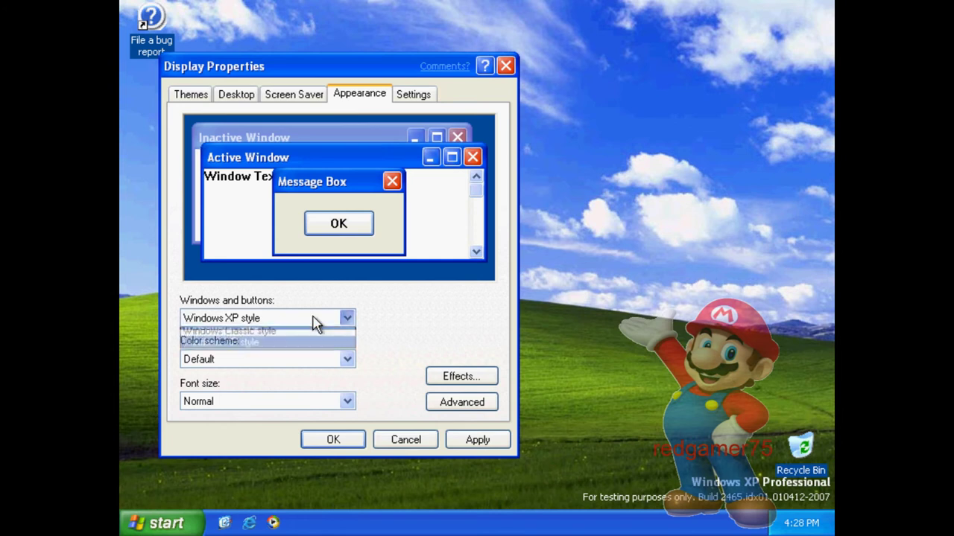
pyautogui.click(313, 361)
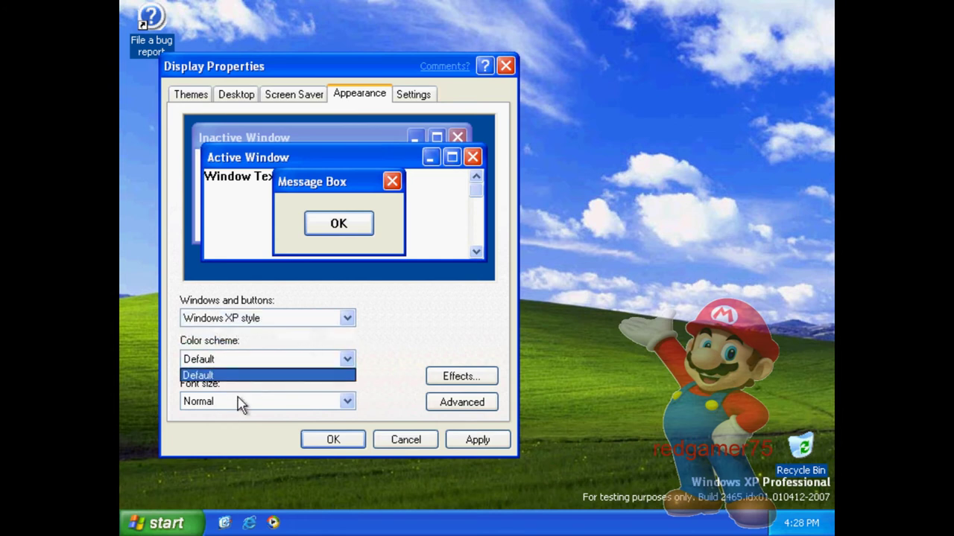
pyautogui.click(319, 395)
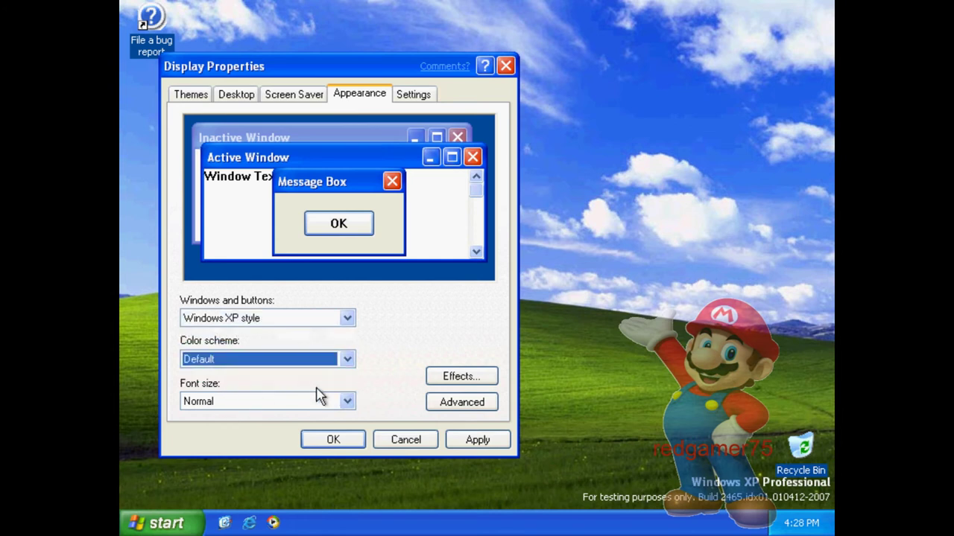
pyautogui.click(332, 439)
# - Open Control Panel and switch it to Classic View
pyautogui.click(186, 525)
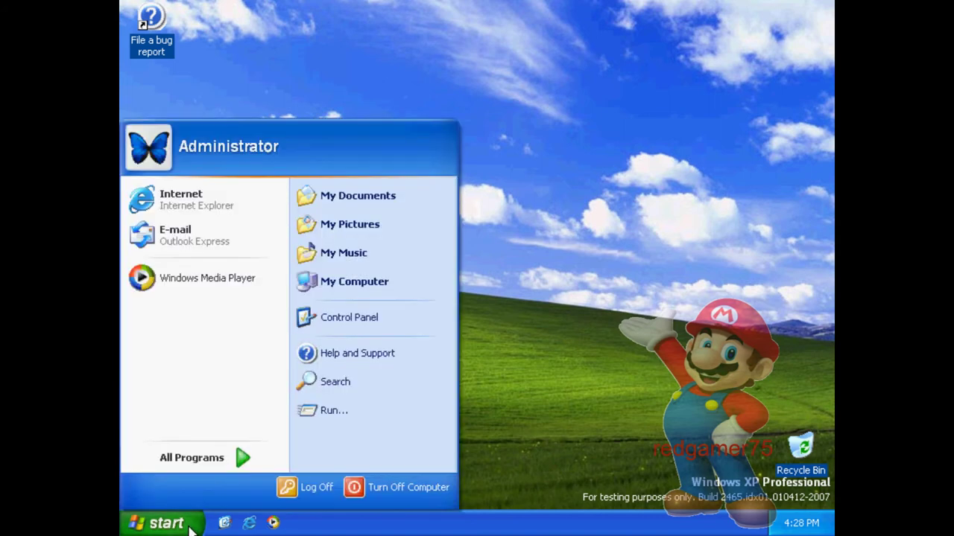
pyautogui.click(360, 317)
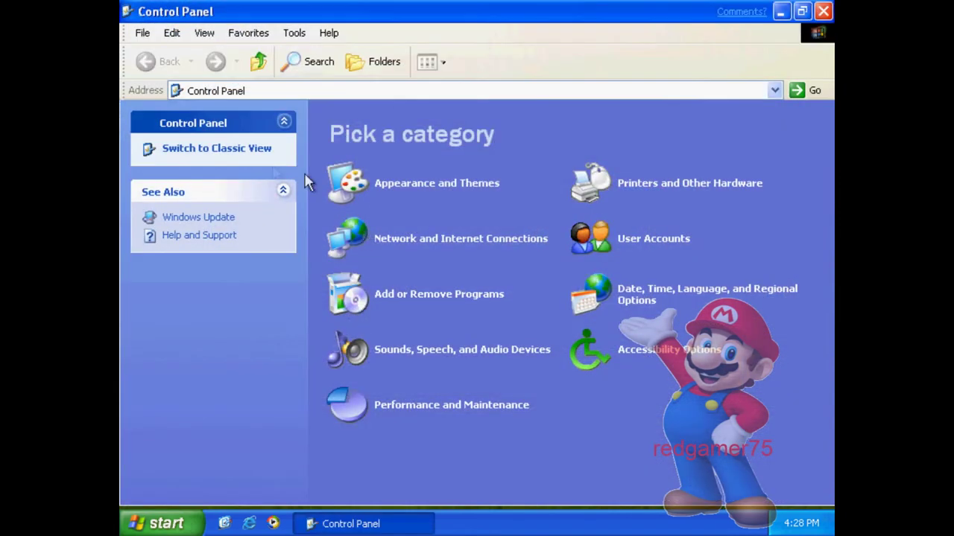
pyautogui.click(257, 158)
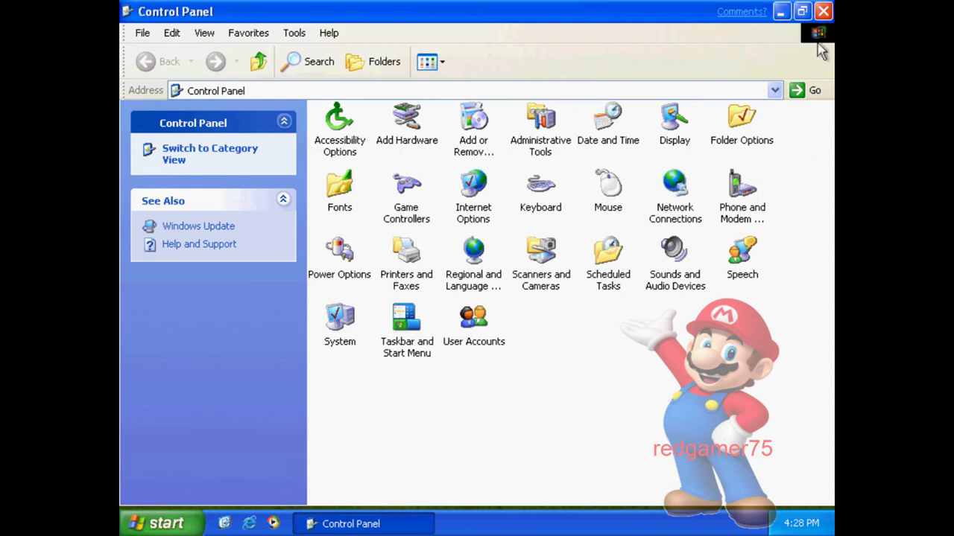
# - Run winver to view the Windows version information, and close the About Windows dialog
pyautogui.click(123, 524)
pyautogui.click(327, 419)
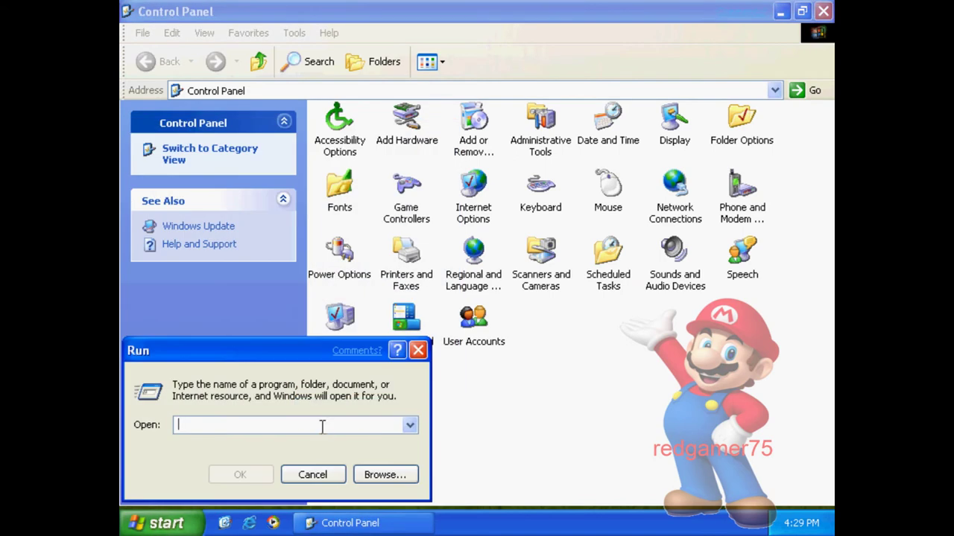
pyautogui.write('winver')
pyautogui.press('Return')
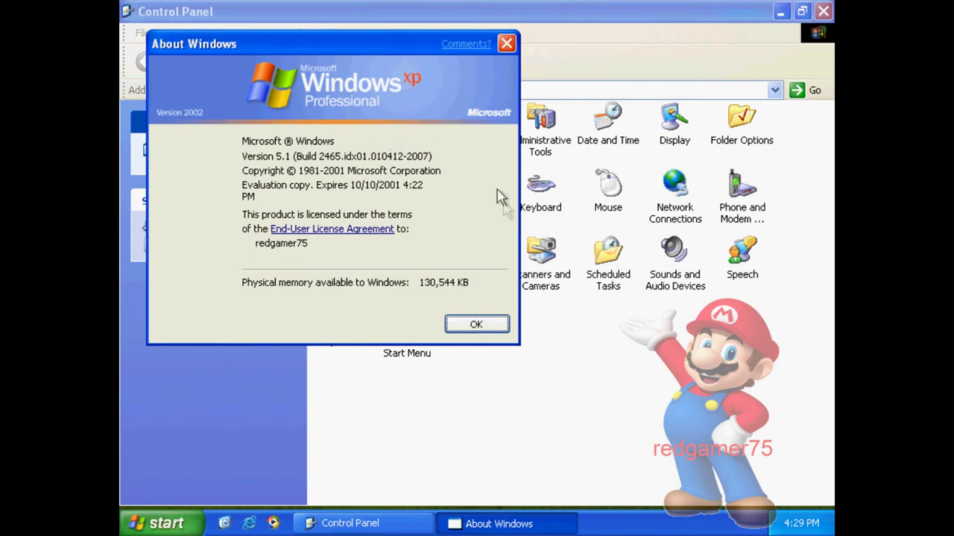
pyautogui.click(476, 324)
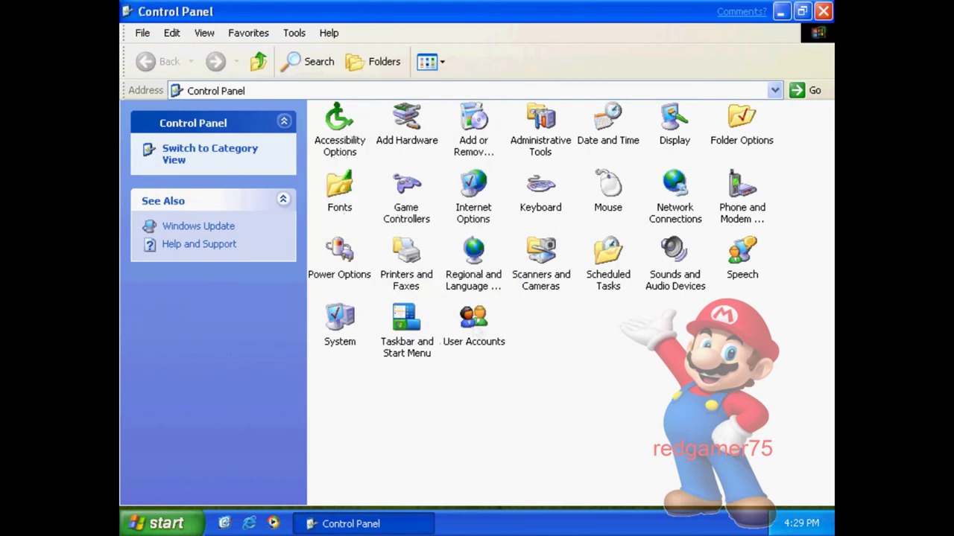
# - Minimize Control Panel, view the general system properties of My Computer, and close them
pyautogui.click(780, 11)
pyautogui.click(160, 523)
pyautogui.rightClick(376, 280)
pyautogui.click(413, 410)
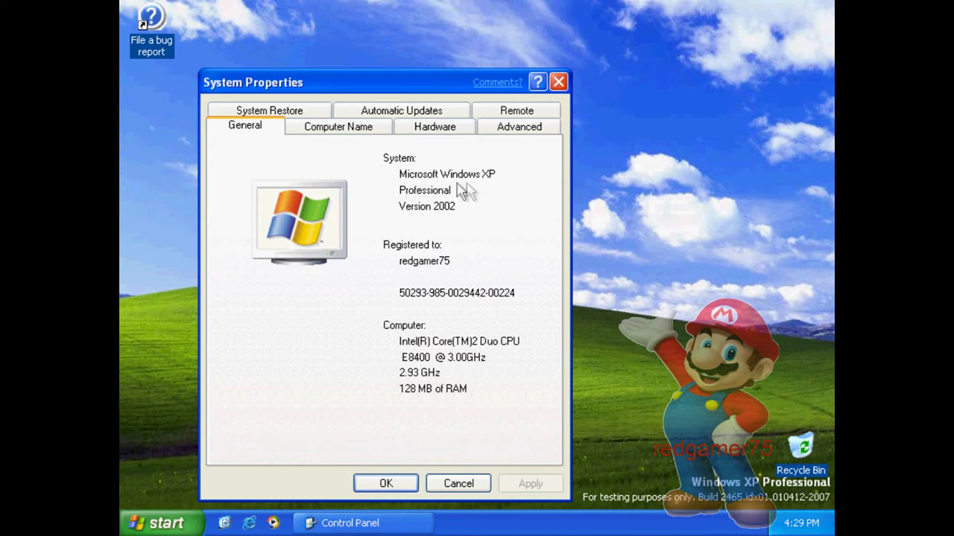
pyautogui.click(552, 86)
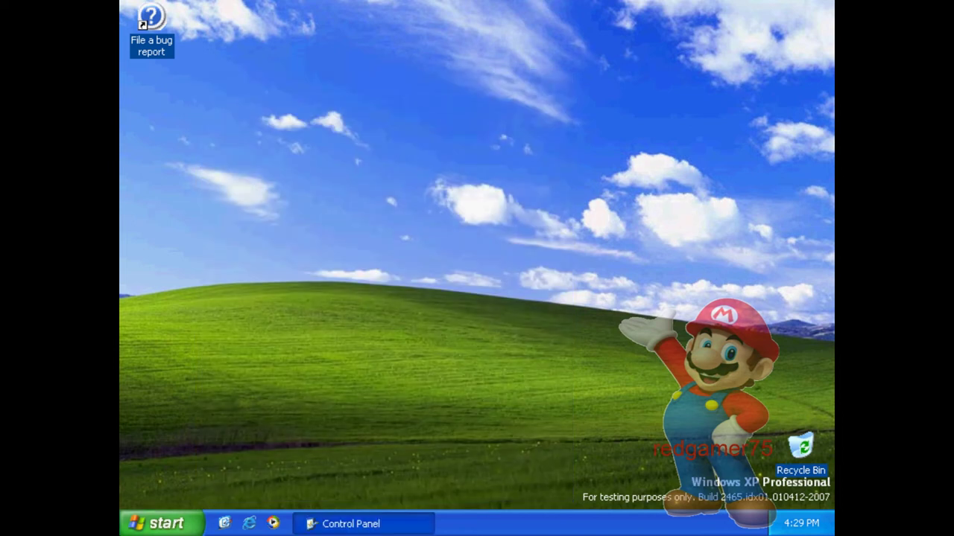
# - Open the My Pictures folder to view its contents, and close it
pyautogui.click(131, 528)
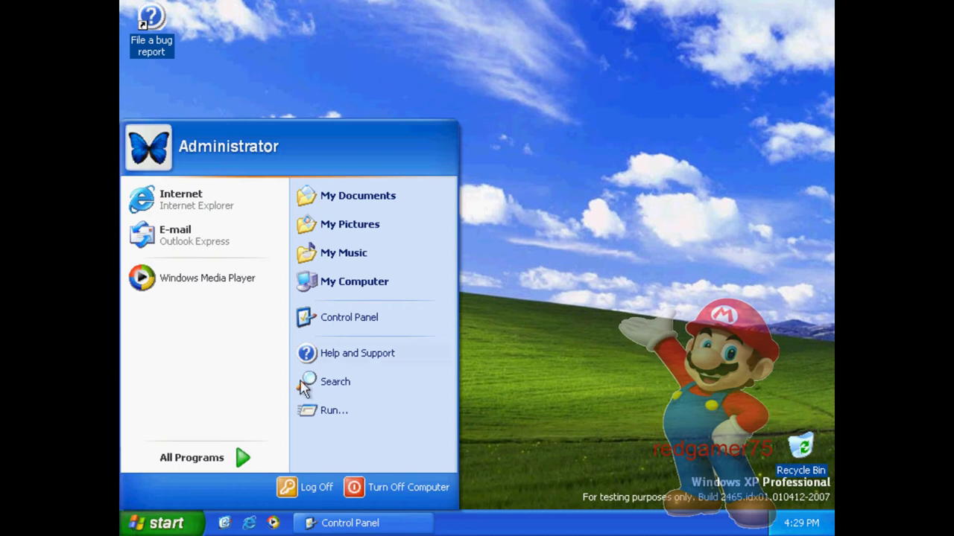
pyautogui.click(334, 232)
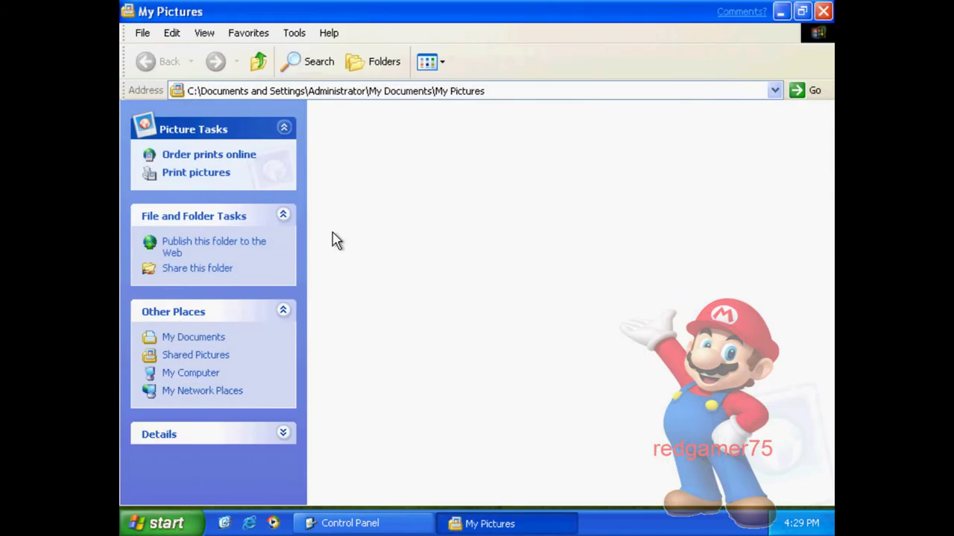
pyautogui.click(825, 9)
pyautogui.click(161, 524)
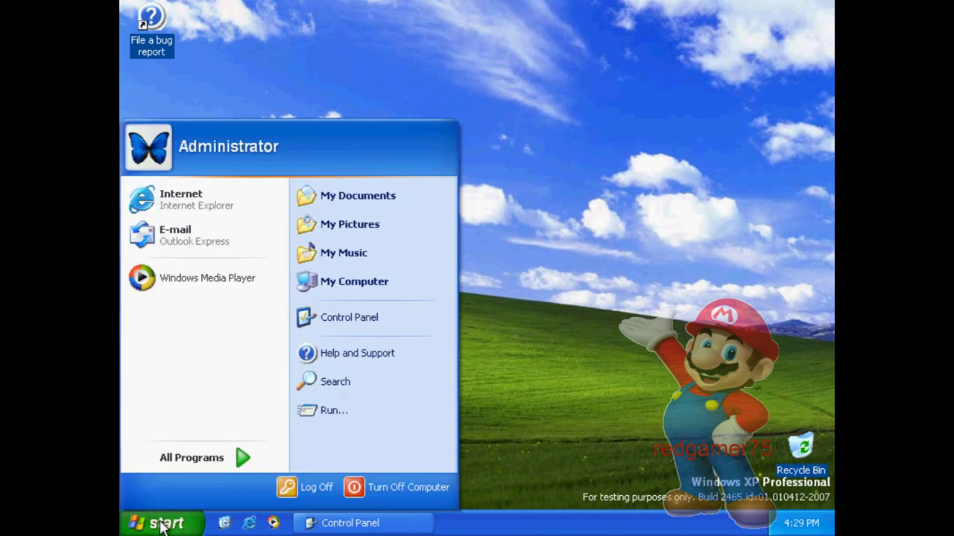
pyautogui.click(422, 256)
pyautogui.hotkey('alt', 'F4')
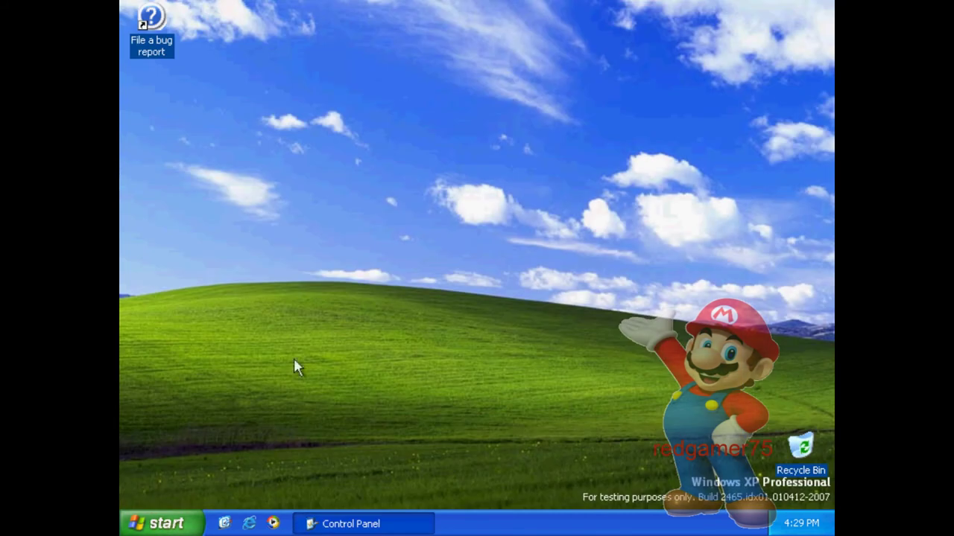
# - Restore Control Panel and switch the Start menu style to Classic Start menu in the Taskbar and Start Menu properties
pyautogui.click(368, 524)
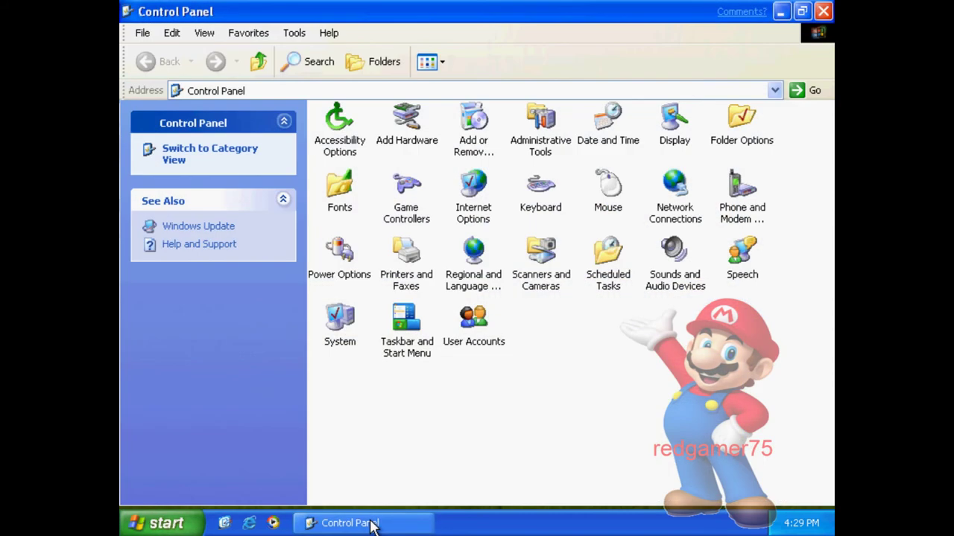
pyautogui.doubleClick(406, 335)
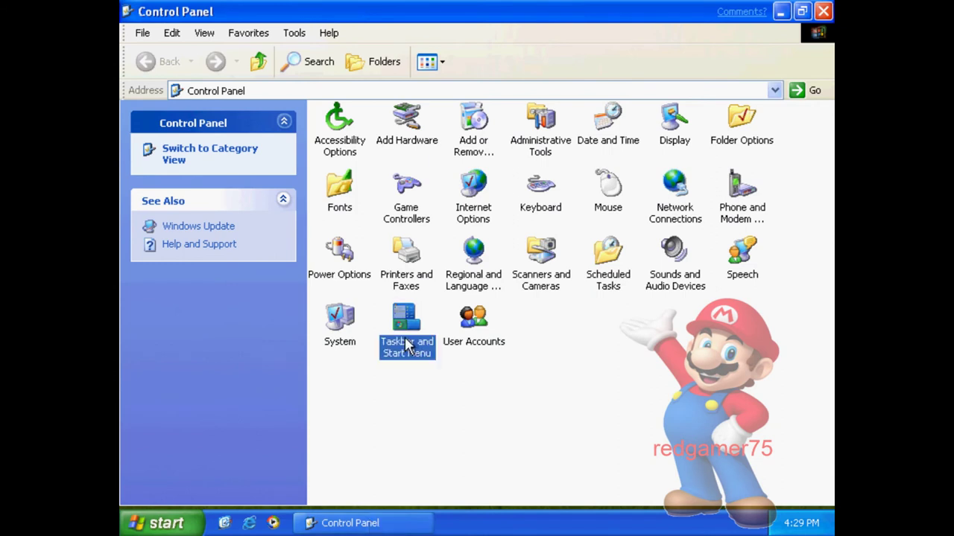
pyautogui.click(204, 140)
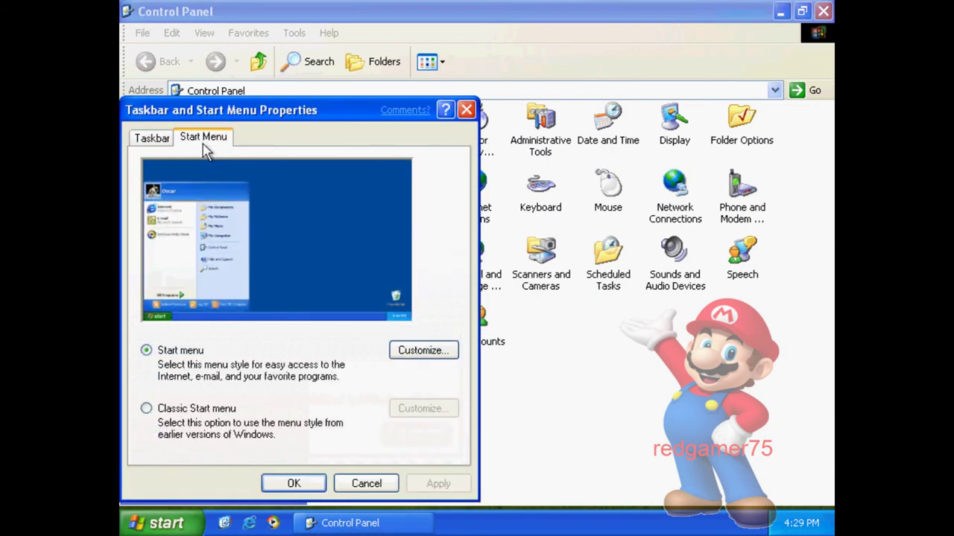
pyautogui.click(173, 411)
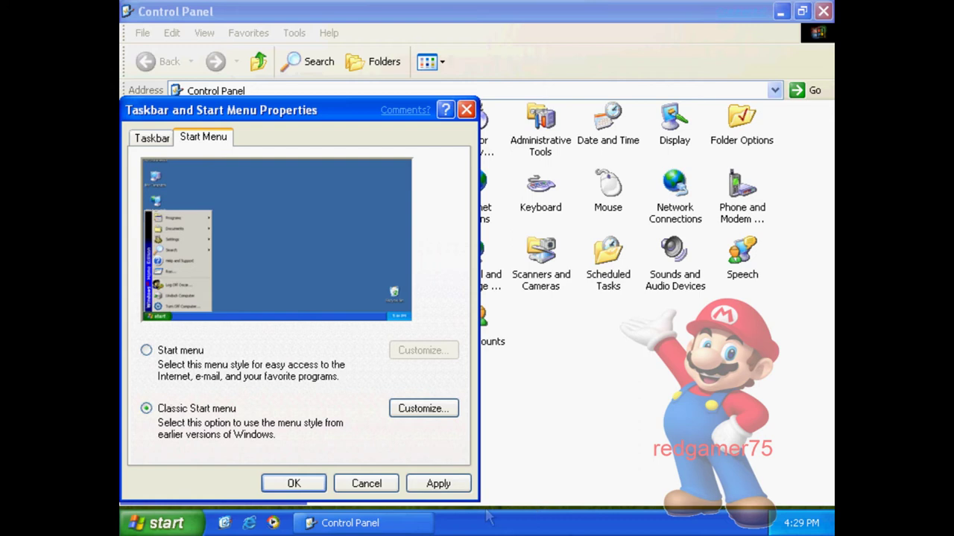
pyautogui.click(454, 484)
pyautogui.click(291, 484)
# - Look over the classic Start menu, close it, and minimize Control Panel to show the desktop
pyautogui.click(179, 523)
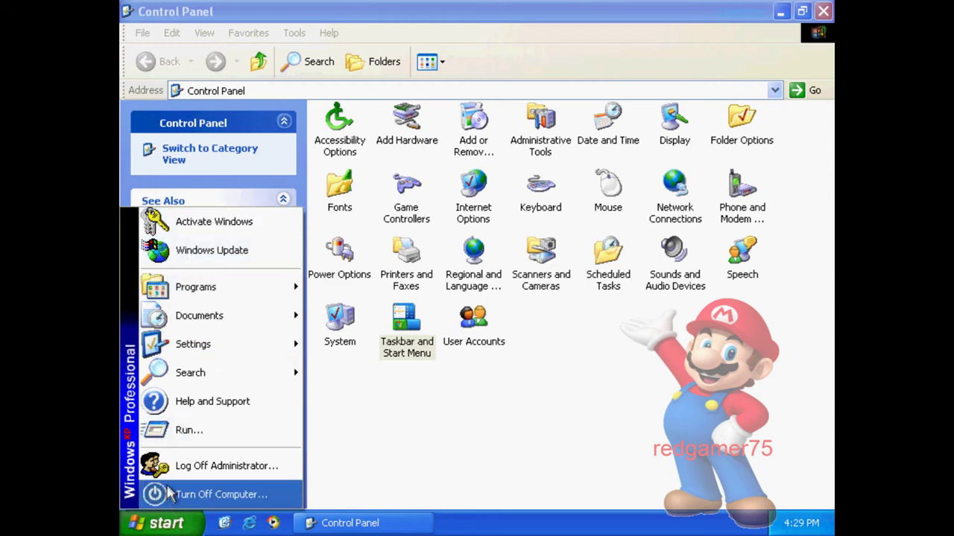
pyautogui.press('Escape')
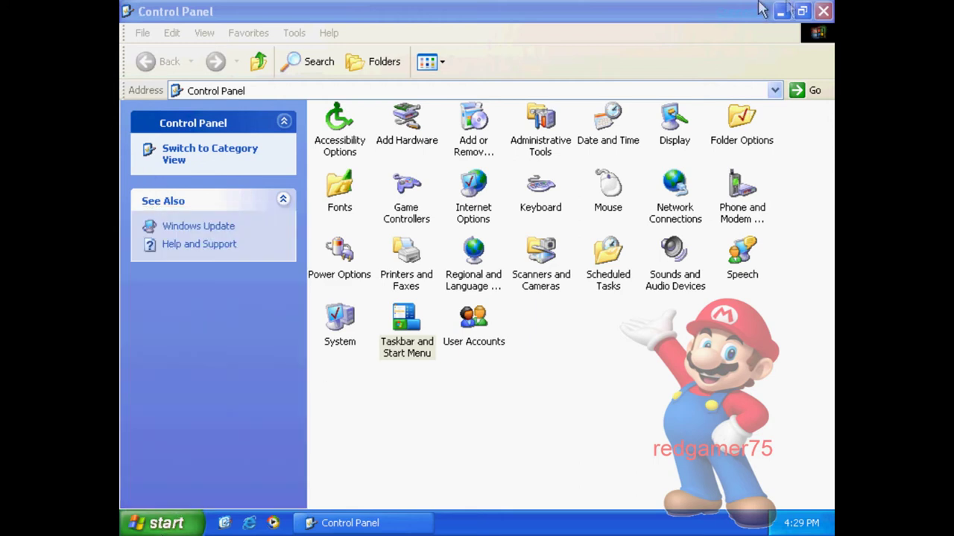
pyautogui.click(779, 11)
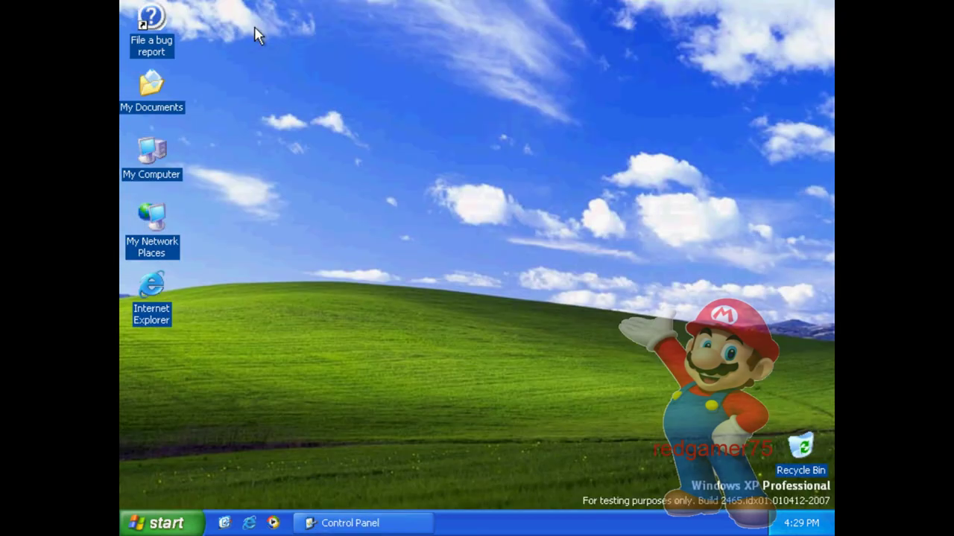
# - Open the desktop customization options in Display Properties, view the alternative icons for My Computer, and cancel the icon change
pyautogui.rightClick(311, 388)
pyautogui.click(350, 499)
pyautogui.click(282, 148)
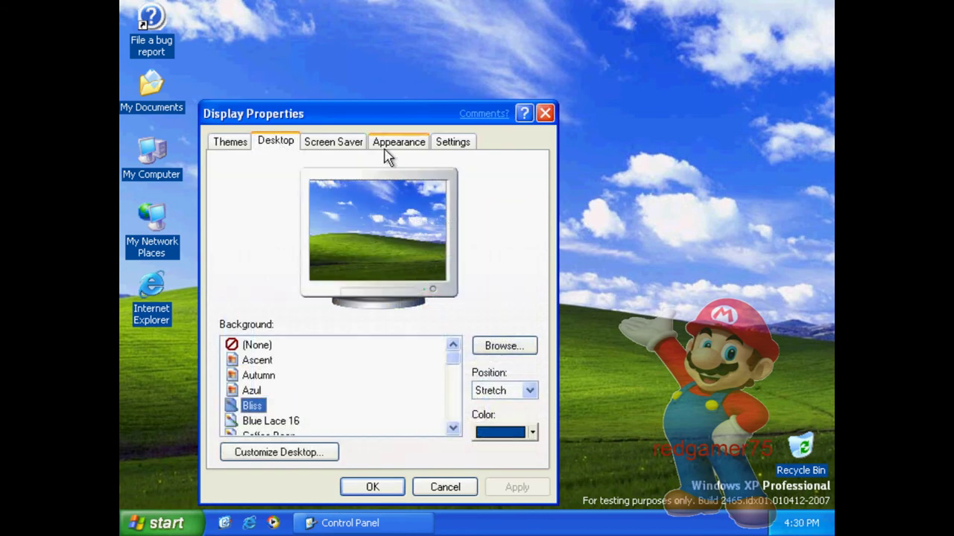
pyautogui.click(305, 452)
pyautogui.click(292, 293)
pyautogui.click(409, 339)
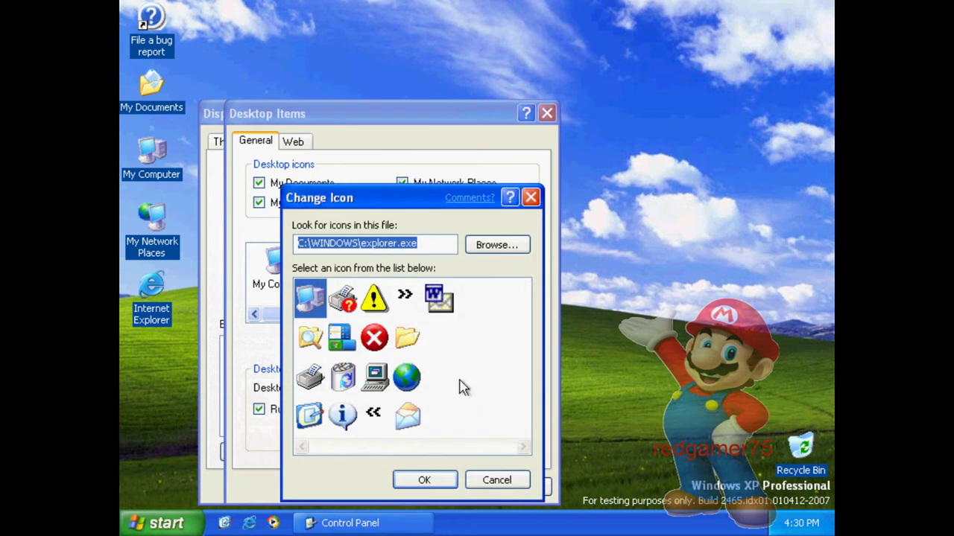
pyautogui.click(497, 483)
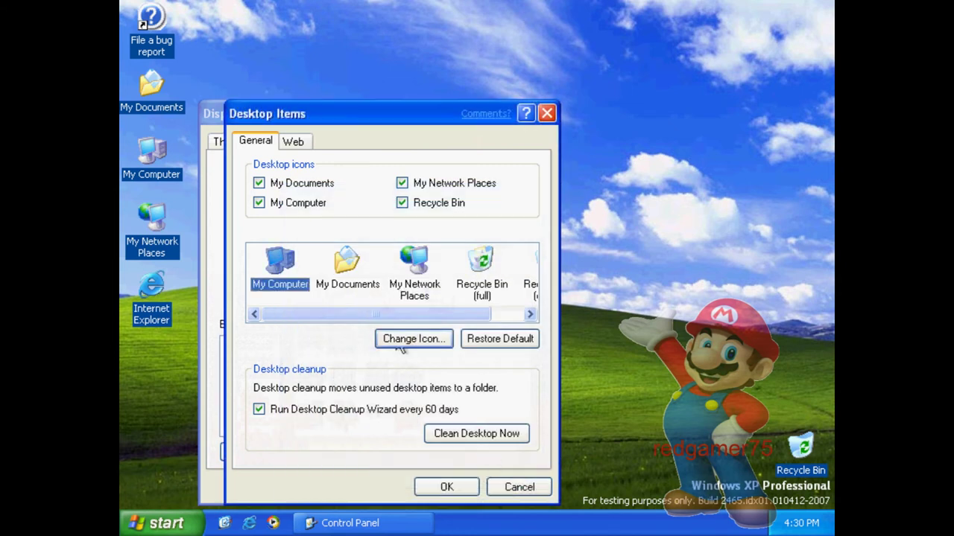
# - View the alternative icons for the full Recycle Bin, cancel the icon change, and close the desktop customization and display settings
pyautogui.click(475, 290)
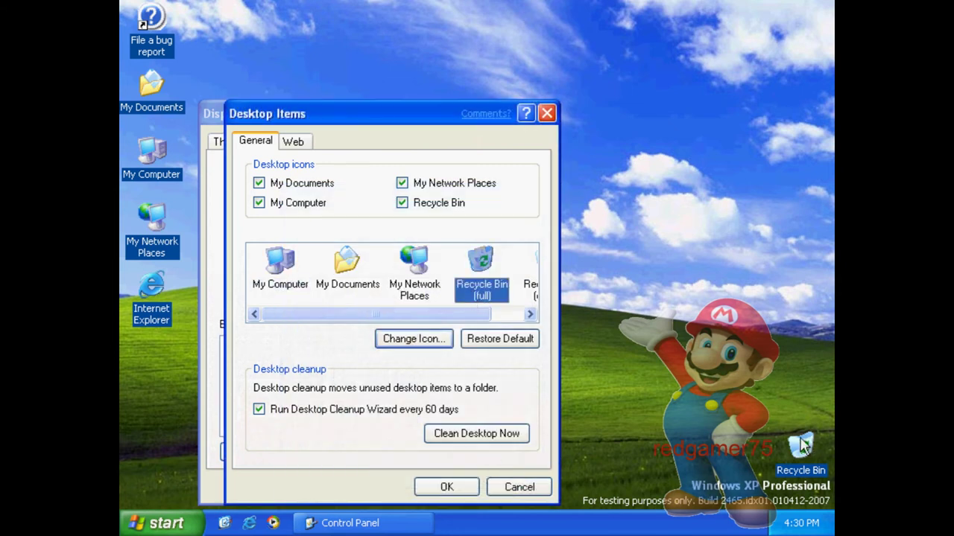
pyautogui.click(436, 344)
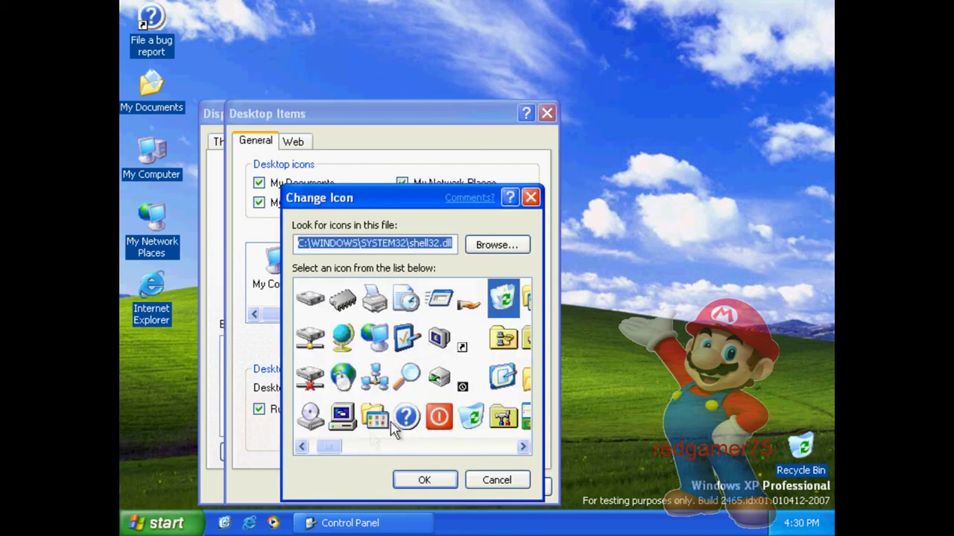
pyautogui.moveTo(347, 441); pyautogui.dragTo(320, 453)
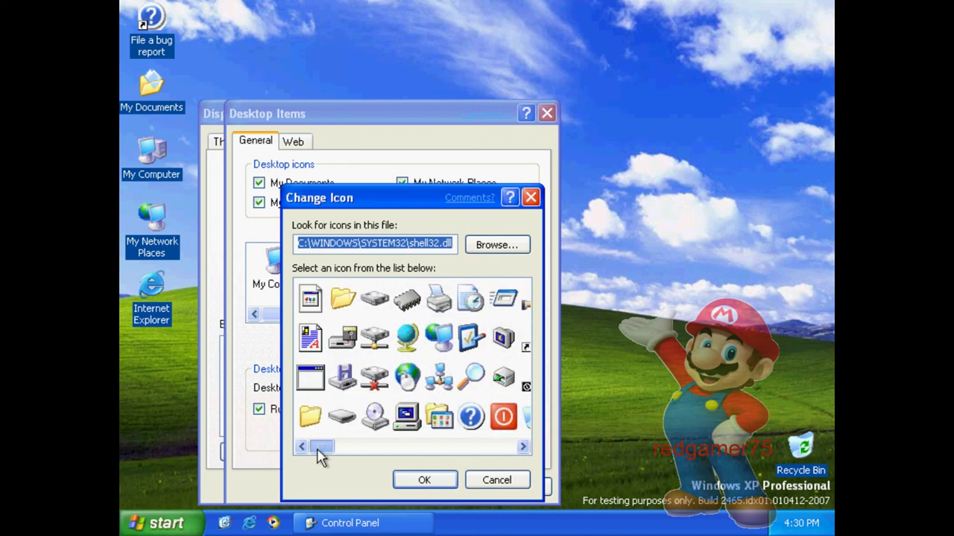
pyautogui.click(509, 486)
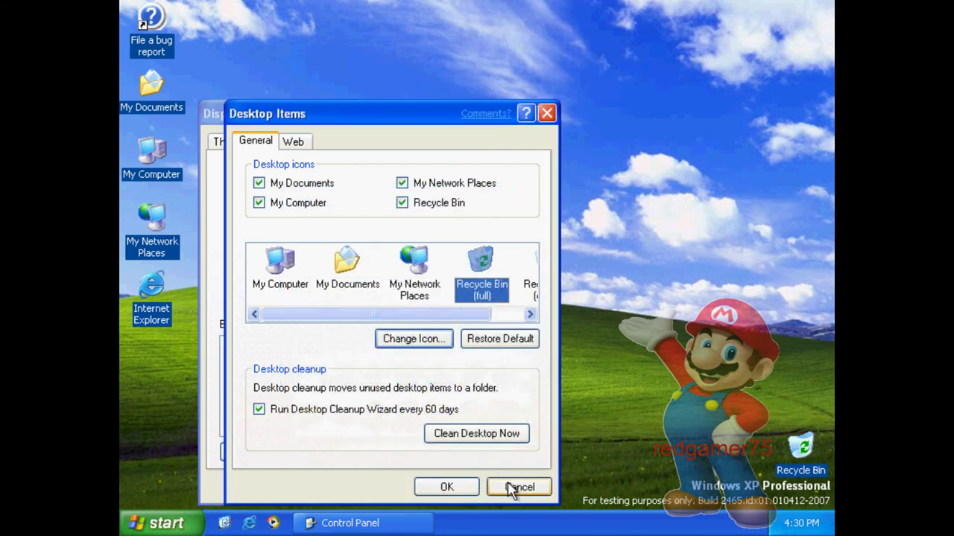
pyautogui.click(516, 486)
pyautogui.click(447, 486)
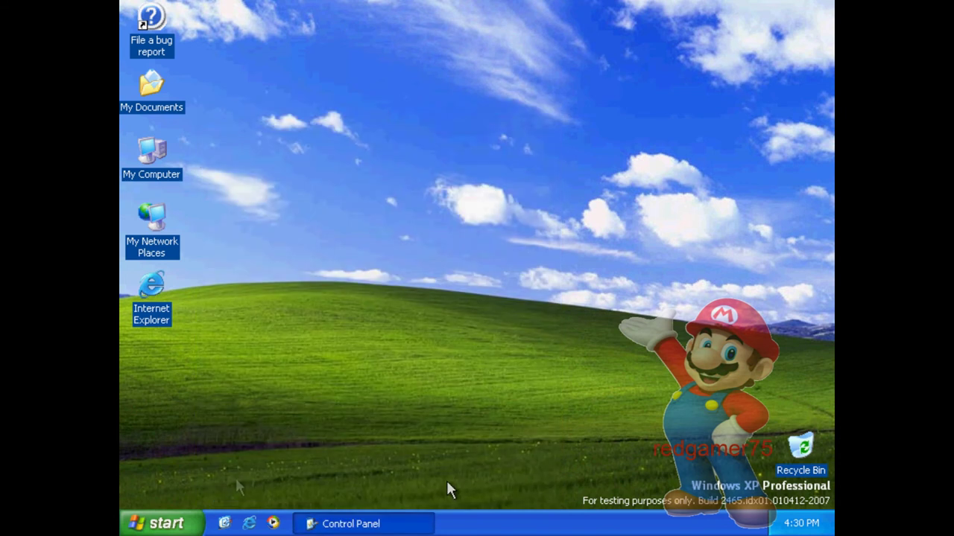
# - Bring Control Panel back up and apply the Start menu style in the Taskbar and Start Menu properties
pyautogui.click(160, 523)
pyautogui.moveTo(224, 348)
pyautogui.click(328, 343)
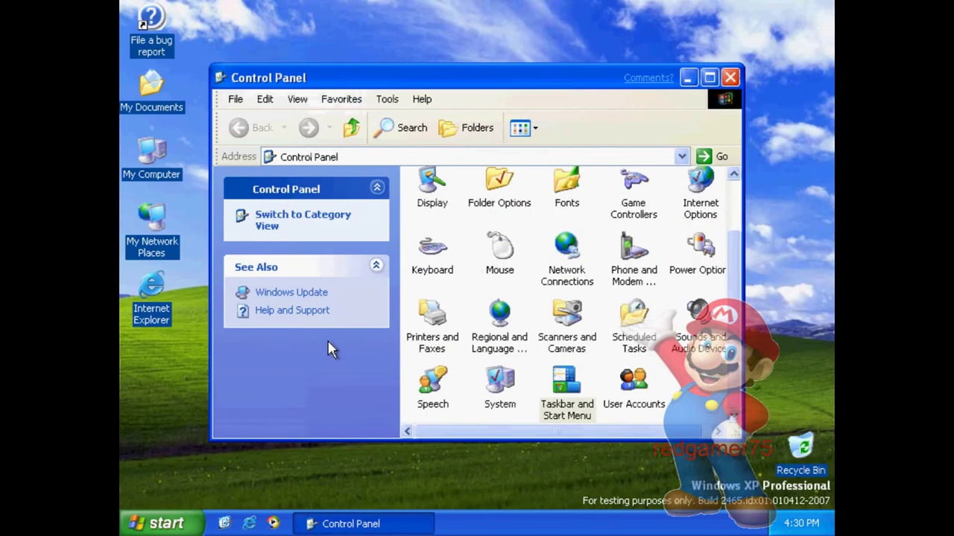
pyautogui.doubleClick(564, 401)
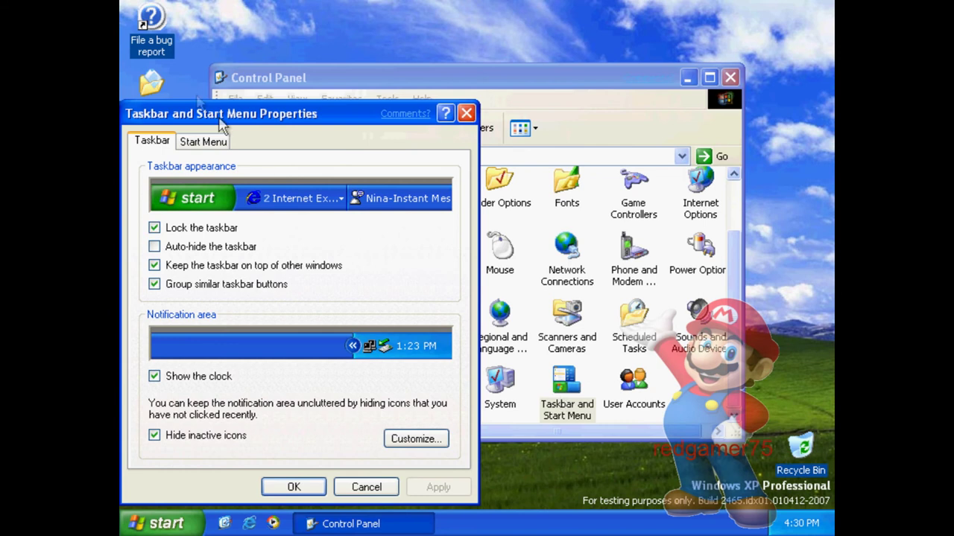
pyautogui.click(203, 141)
pyautogui.click(205, 380)
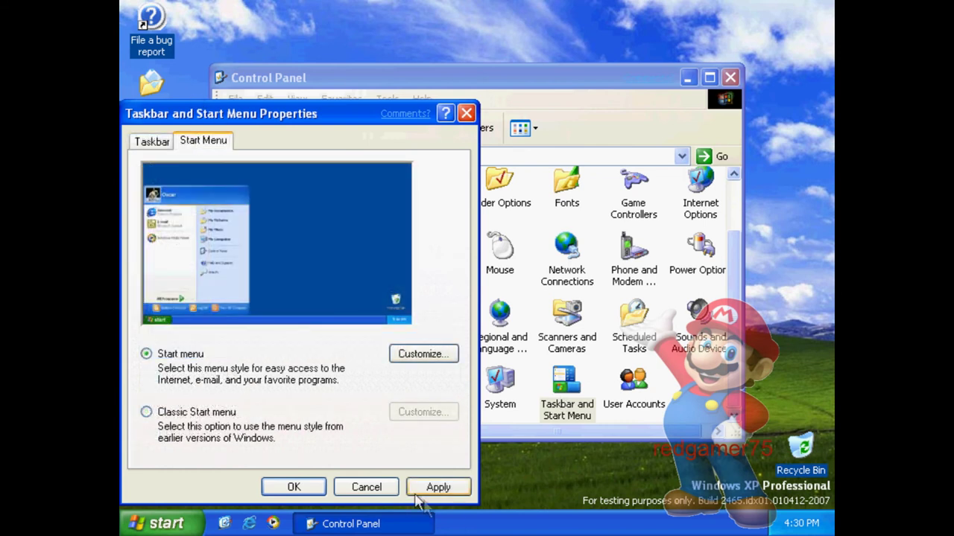
pyautogui.click(438, 487)
# - Review the general and advanced Start menu customization options, close the properties, and check the Start menu
pyautogui.click(444, 356)
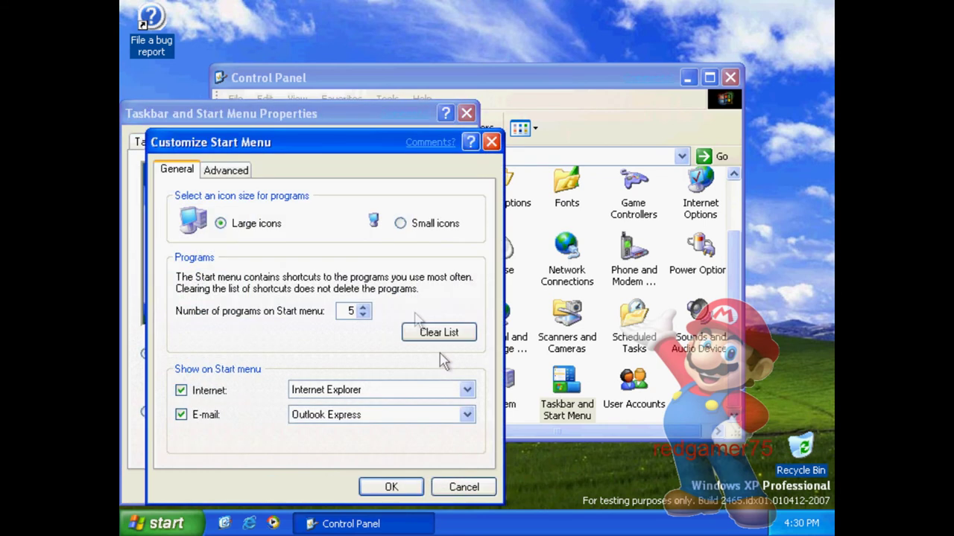
pyautogui.click(226, 170)
pyautogui.moveTo(478, 301); pyautogui.dragTo(479, 360)
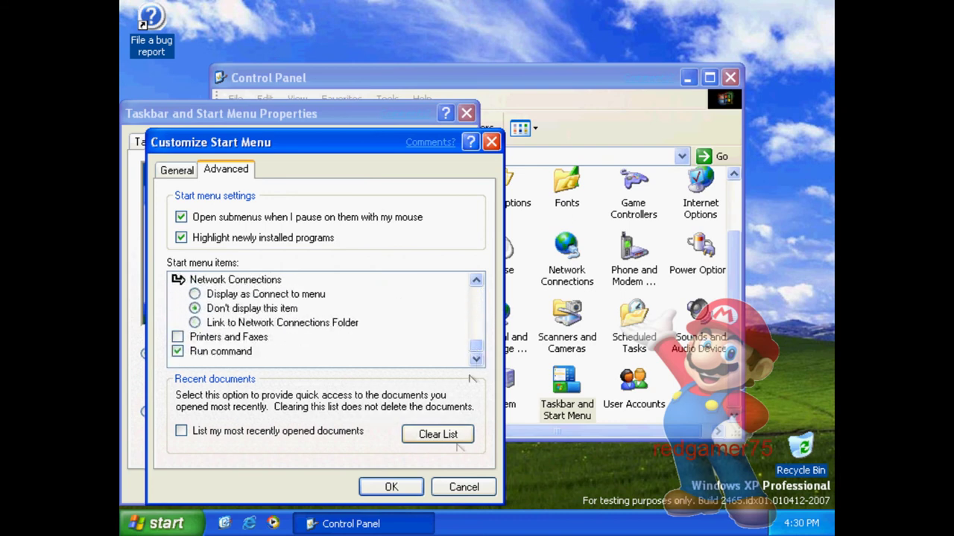
pyautogui.click(395, 488)
pyautogui.click(295, 483)
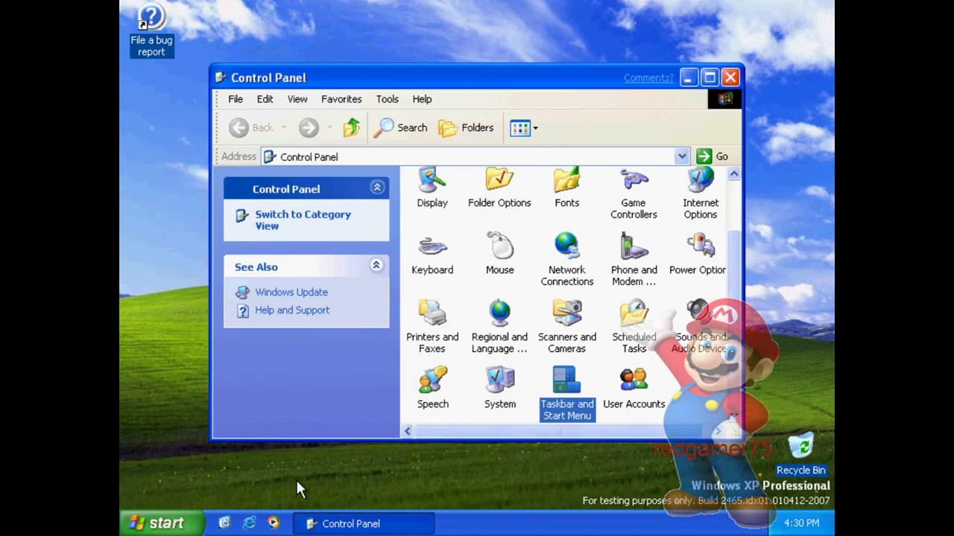
pyautogui.click(200, 522)
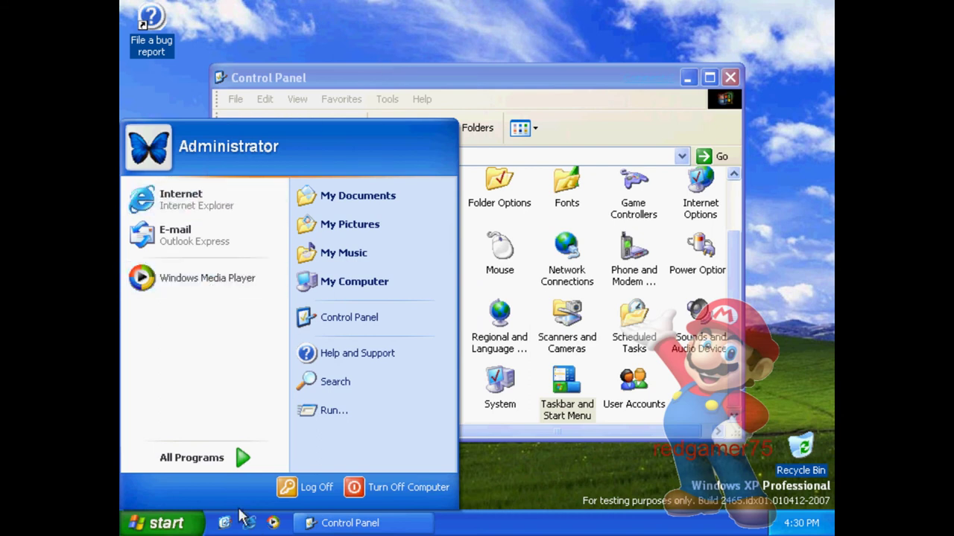
pyautogui.click(165, 523)
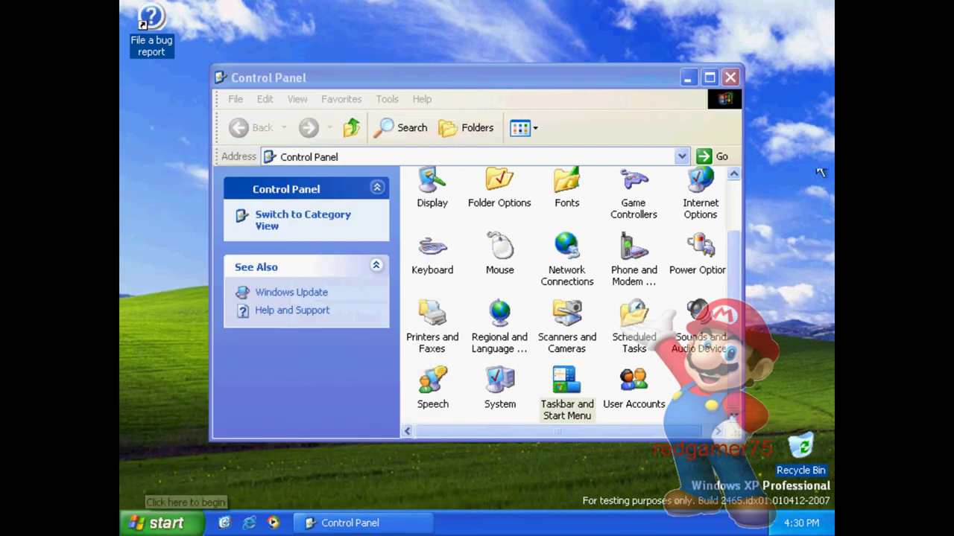
# - Maximize Control Panel, play the Start Windows event's sound in Sounds and Audio Devices, and close both windows
pyautogui.click(709, 78)
pyautogui.click(697, 272)
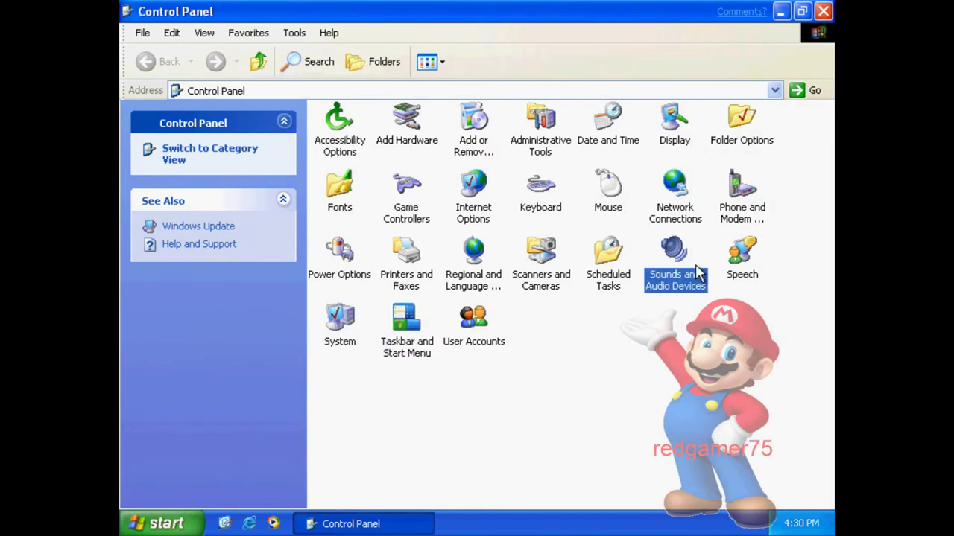
pyautogui.doubleClick(696, 272)
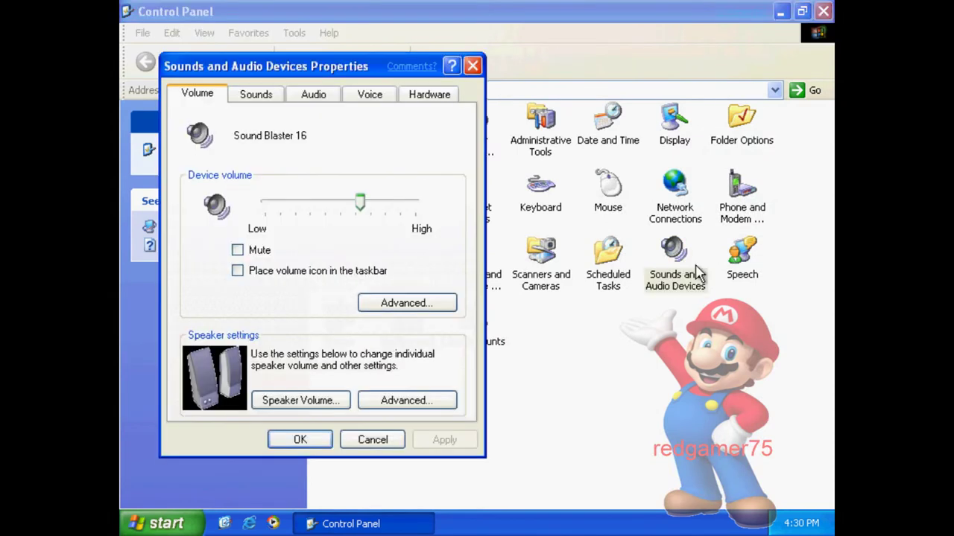
pyautogui.click(277, 96)
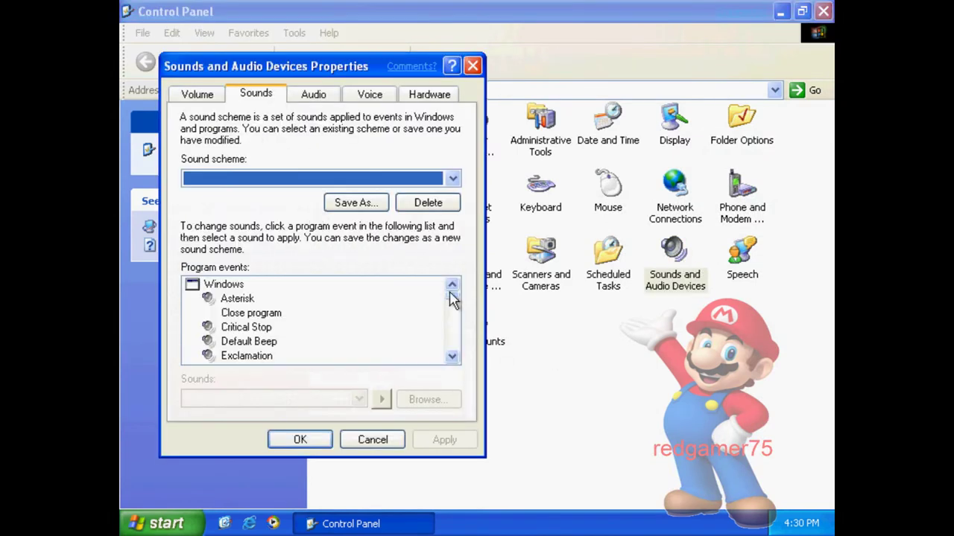
pyautogui.moveTo(452, 301); pyautogui.dragTo(450, 326)
pyautogui.click(237, 328)
pyautogui.click(381, 400)
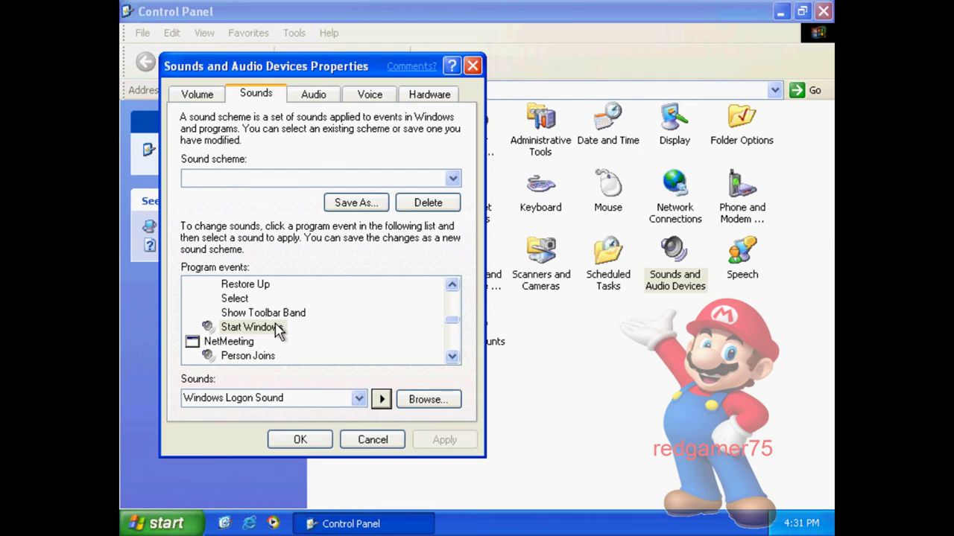
pyautogui.click(288, 440)
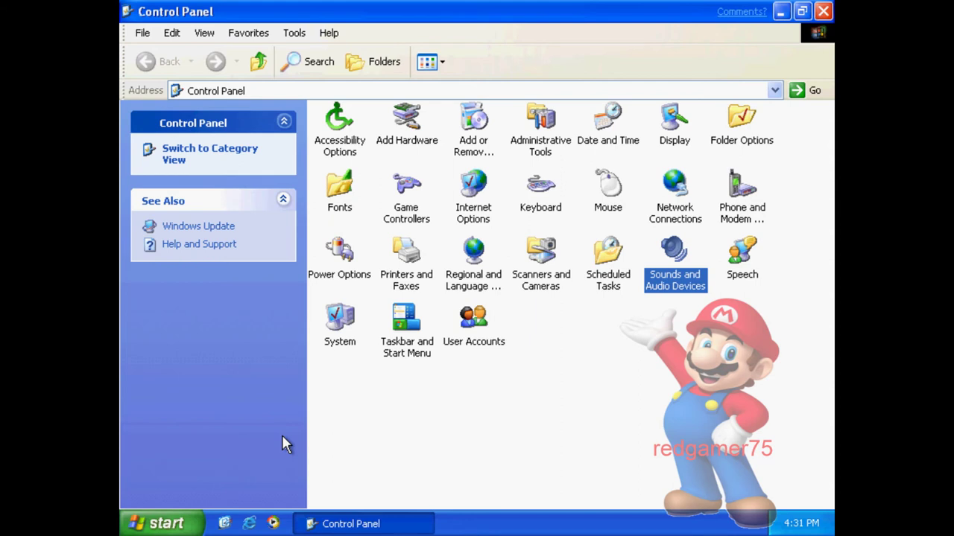
pyautogui.hotkey('alt', 'F4')
# - Open Display Properties from the desktop and look over its Settings, Appearance and Screen Saver options
pyautogui.rightClick(518, 153)
pyautogui.click(552, 261)
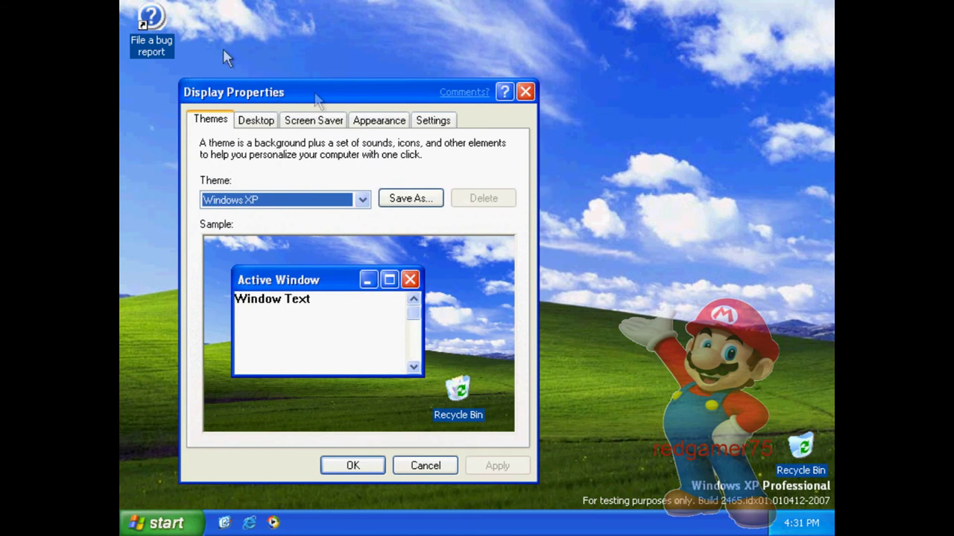
pyautogui.click(441, 121)
pyautogui.click(404, 124)
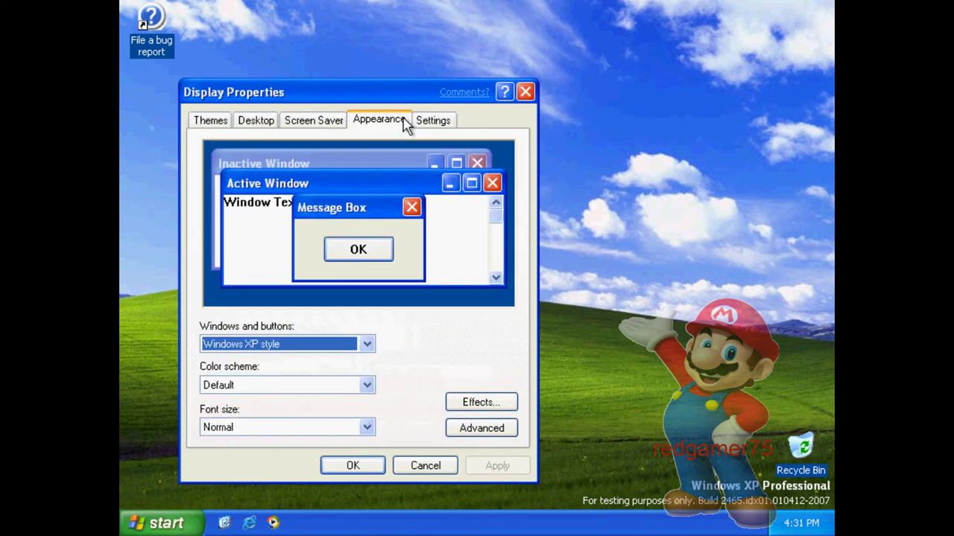
pyautogui.click(305, 122)
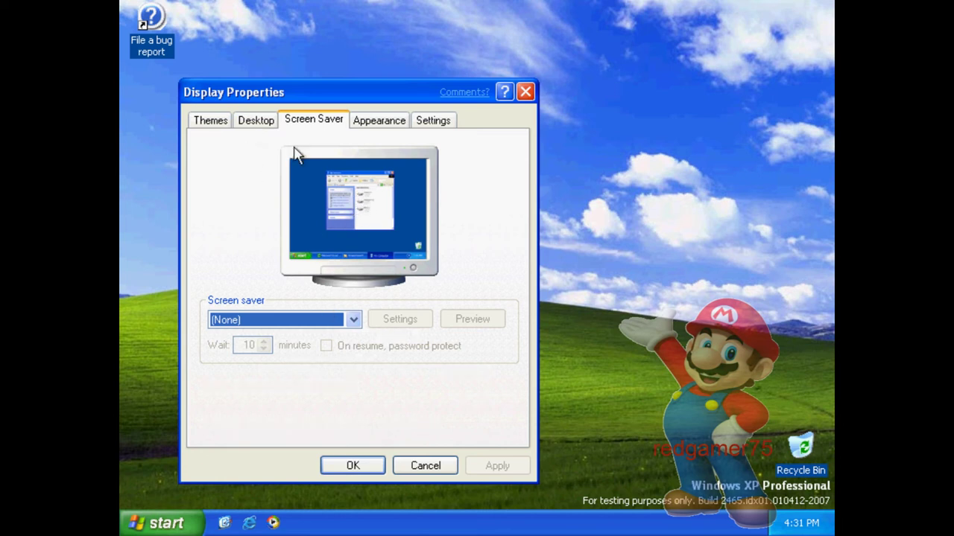
# - Browse to C:\WINDOWS\system32 and choose the setup image as the desktop background
pyautogui.click(273, 133)
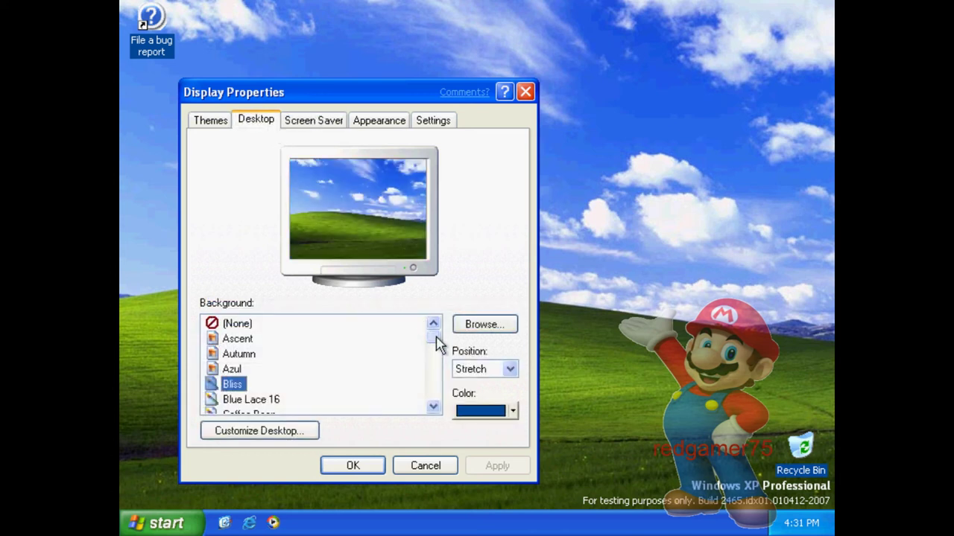
pyautogui.click(476, 324)
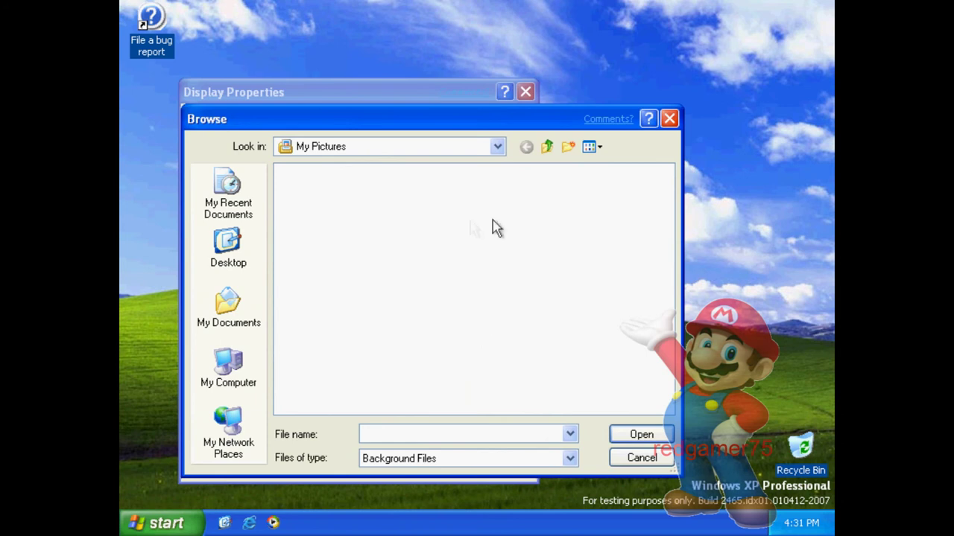
pyautogui.click(237, 354)
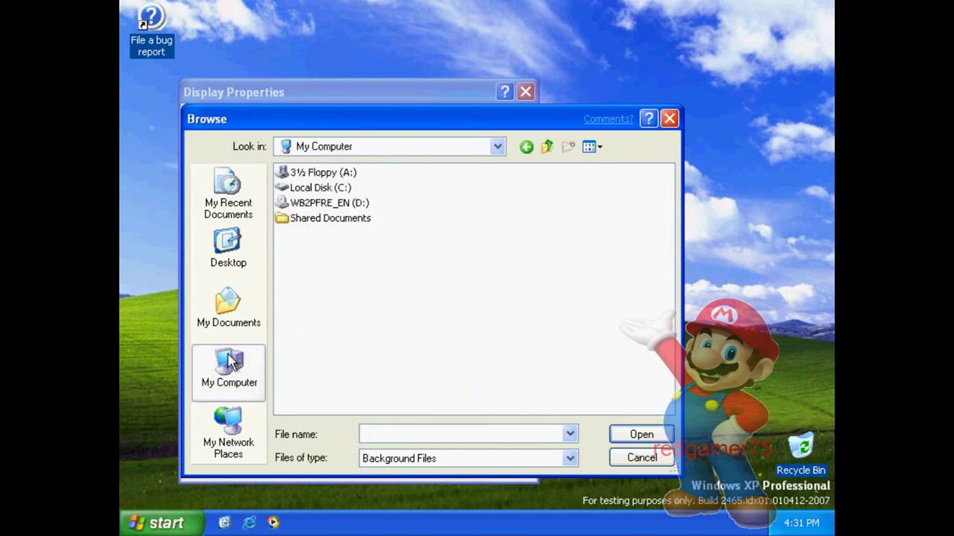
pyautogui.doubleClick(307, 189)
pyautogui.doubleClick(305, 205)
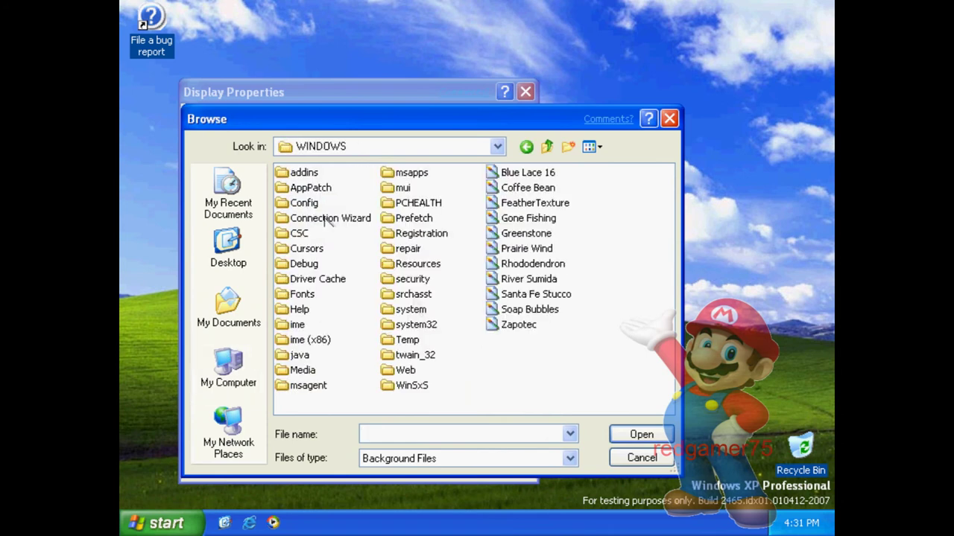
pyautogui.doubleClick(411, 326)
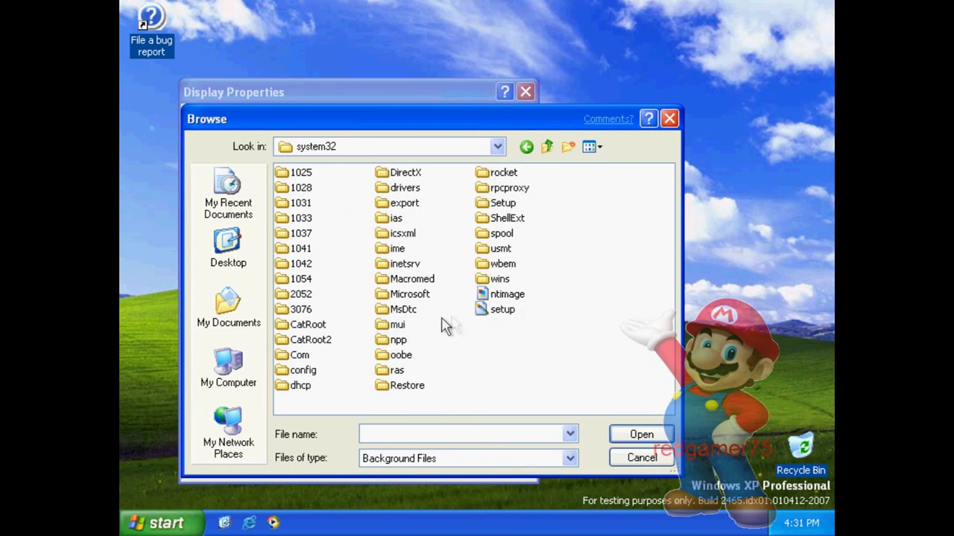
pyautogui.click(502, 309)
pyautogui.click(639, 434)
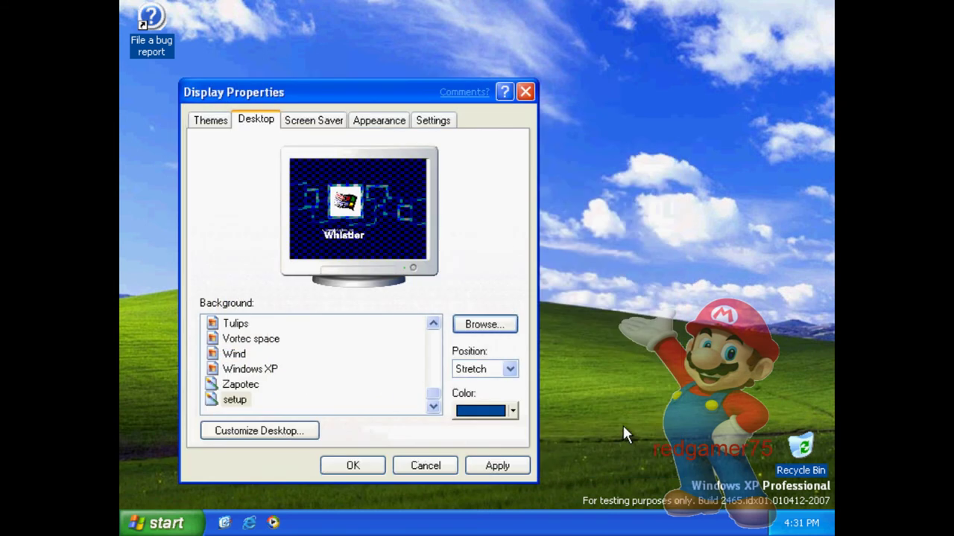
# - Apply the setup background, move Display Properties aside to reveal the desktop, and close it with the change accepted
pyautogui.click(518, 465)
pyautogui.moveTo(383, 87); pyautogui.dragTo(568, 58)
pyautogui.click(555, 433)
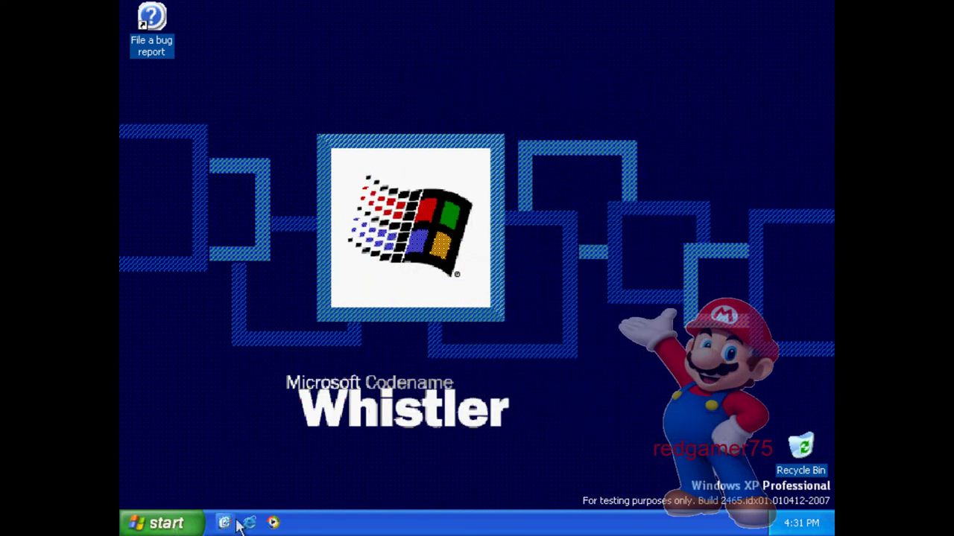
# - Open C:\WINDOWS\system32 through My Computer, showing the hidden contents of the drive and each folder
pyautogui.click(160, 524)
pyautogui.click(345, 279)
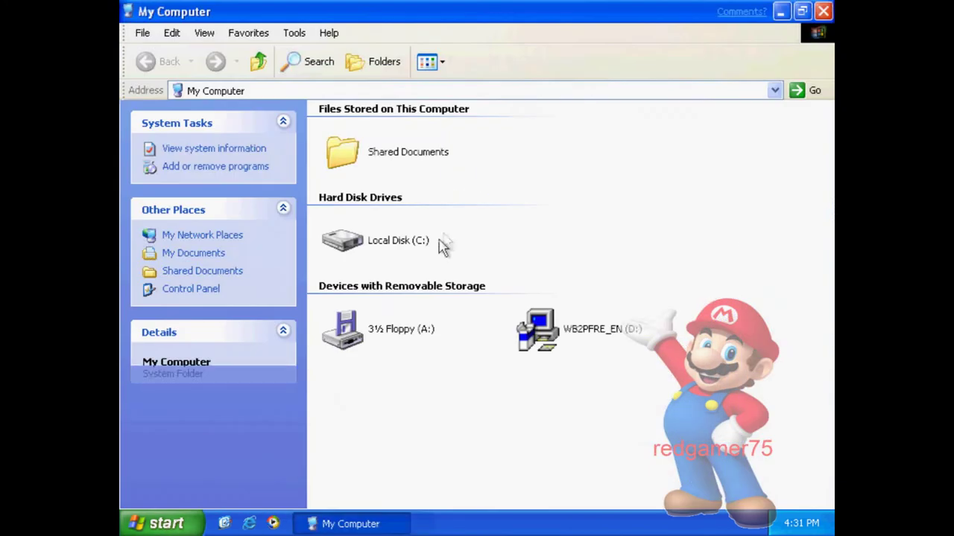
pyautogui.doubleClick(384, 239)
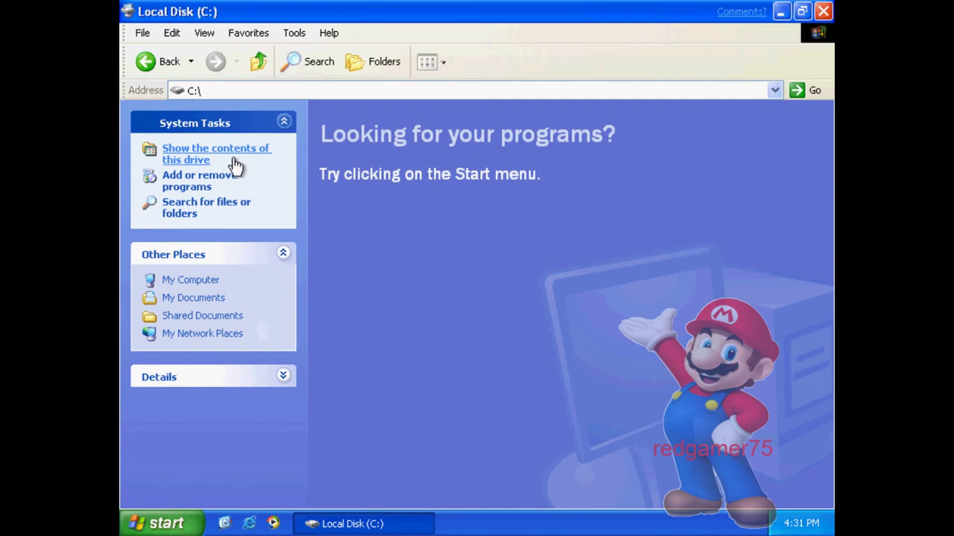
pyautogui.click(234, 164)
pyautogui.doubleClick(720, 123)
pyautogui.click(184, 152)
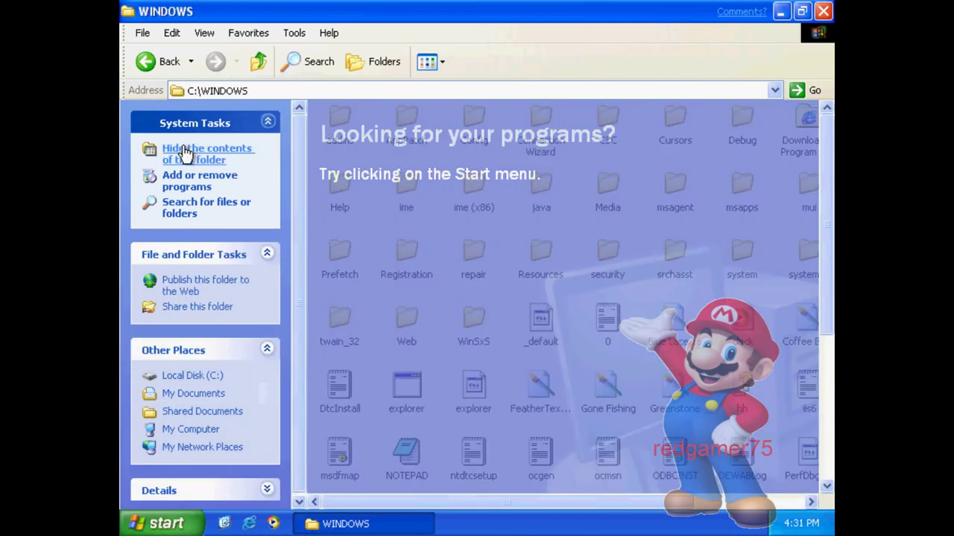
pyautogui.doubleClick(805, 260)
pyautogui.click(194, 155)
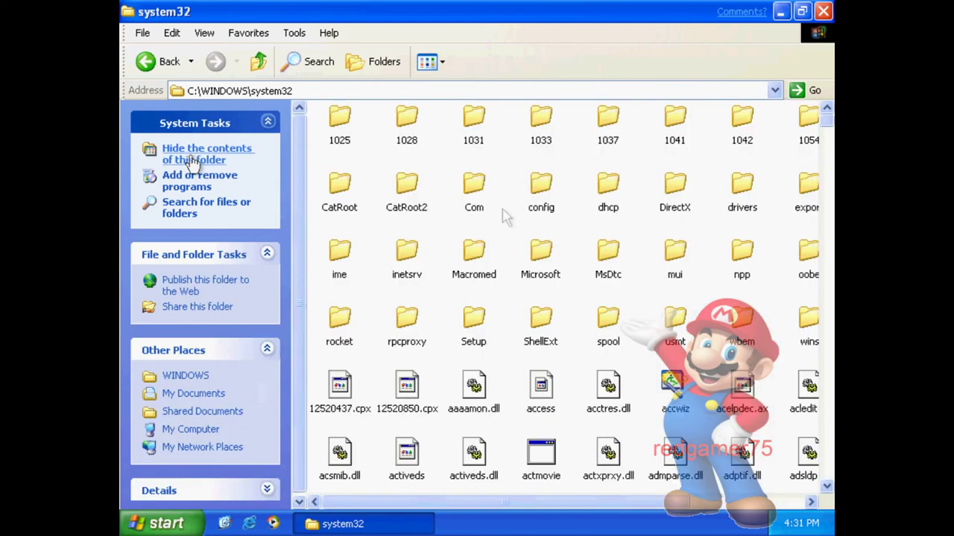
# - Locate the setup image in system32, view its available file actions without choosing one, and close the folder window
pyautogui.moveTo(829, 130); pyautogui.dragTo(831, 402)
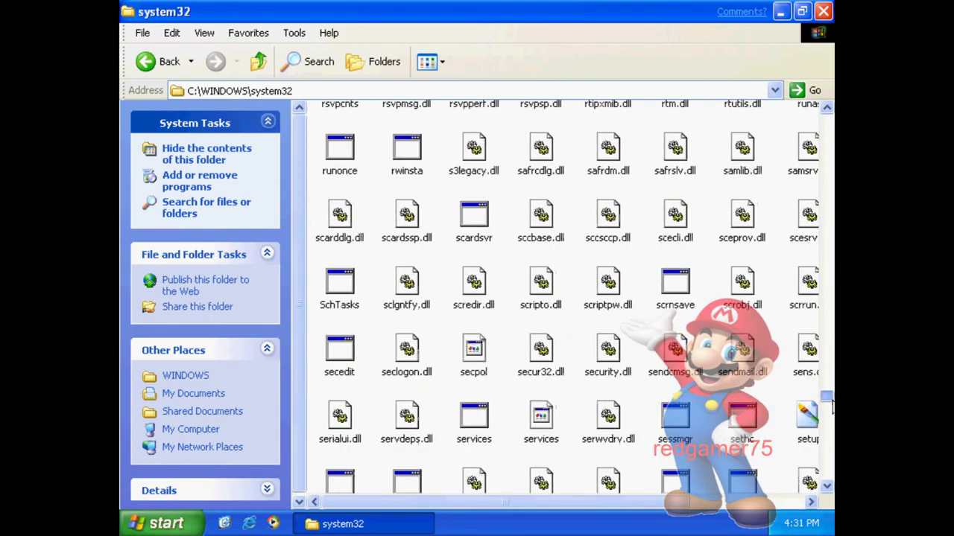
pyautogui.rightClick(809, 411)
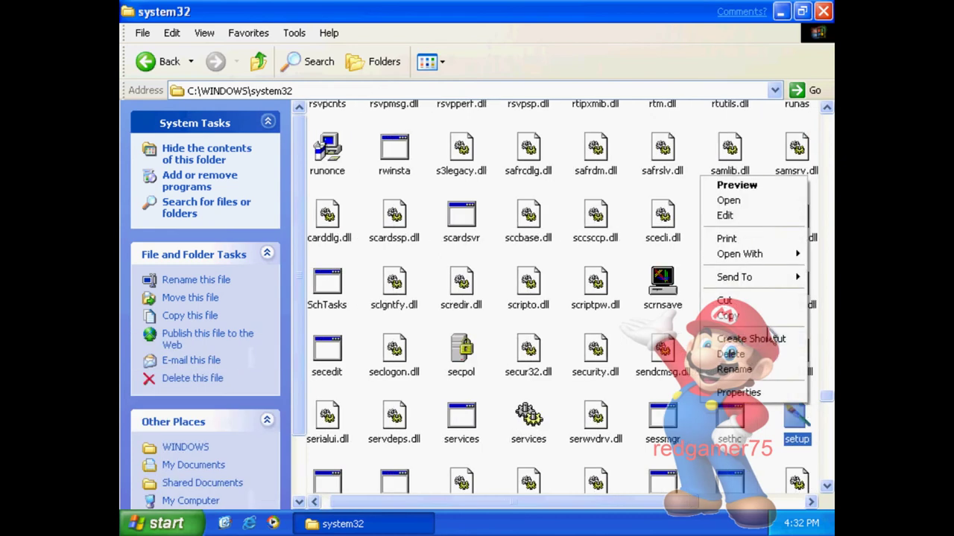
pyautogui.press('Escape')
pyautogui.click(823, 11)
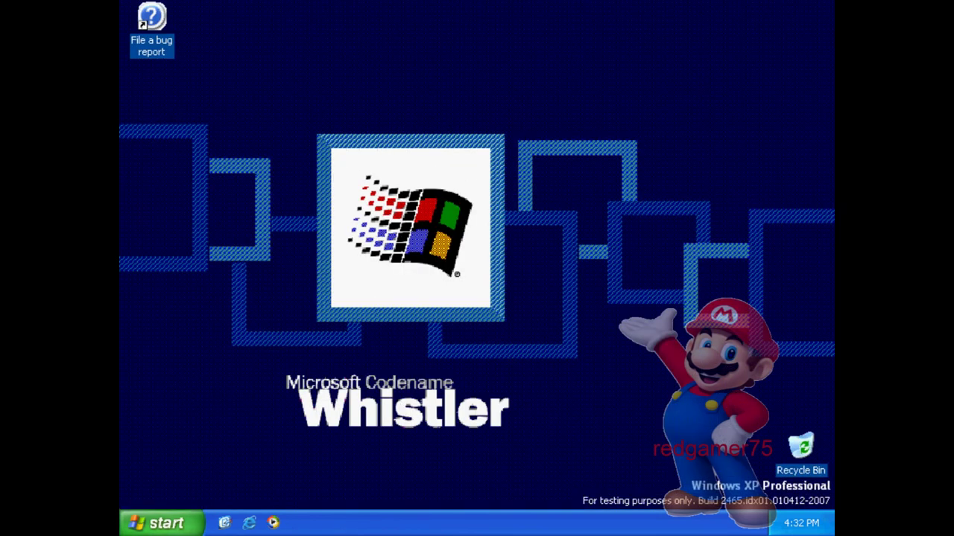
# - Open My Pictures through My Documents, paste the copied item into it, and close the folder window
pyautogui.click(161, 523)
pyautogui.click(358, 195)
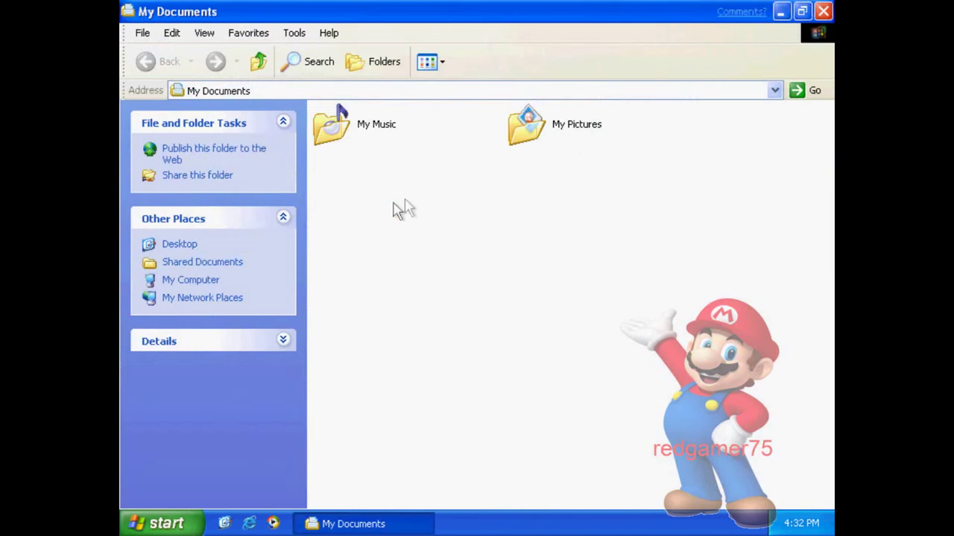
pyautogui.doubleClick(559, 147)
pyautogui.rightClick(443, 144)
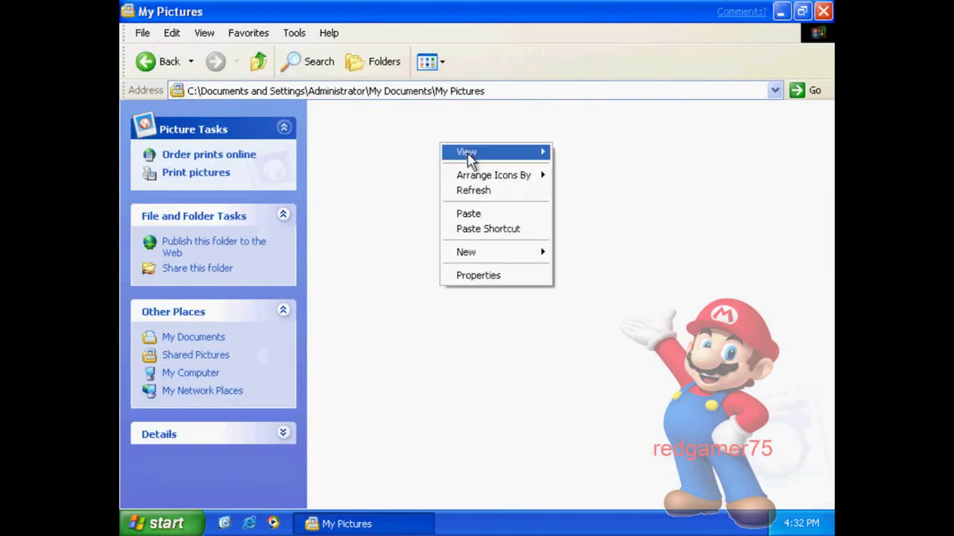
pyautogui.click(488, 214)
pyautogui.click(486, 221)
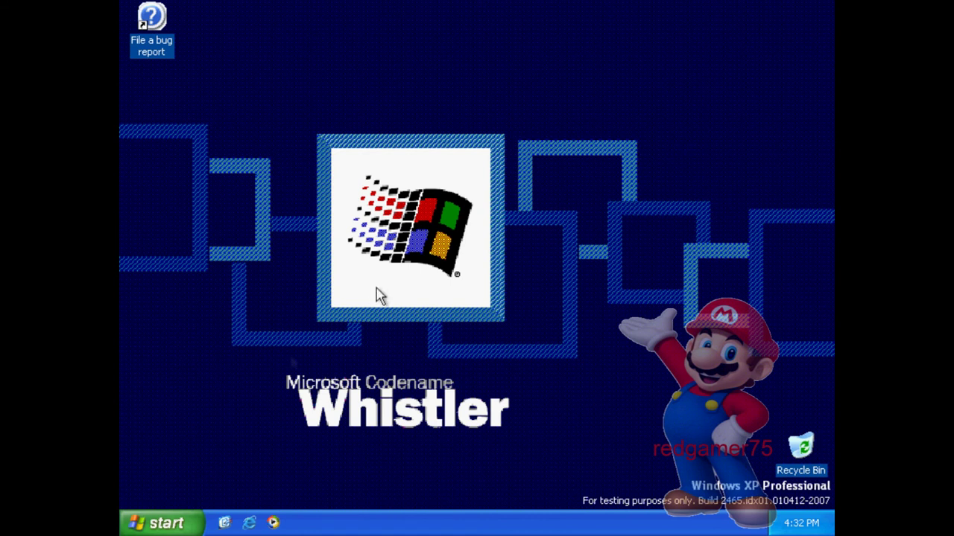
# - Try activating Windows over the Internet without registering, retry once, and postpone the activation to close the wizard
pyautogui.click(167, 523)
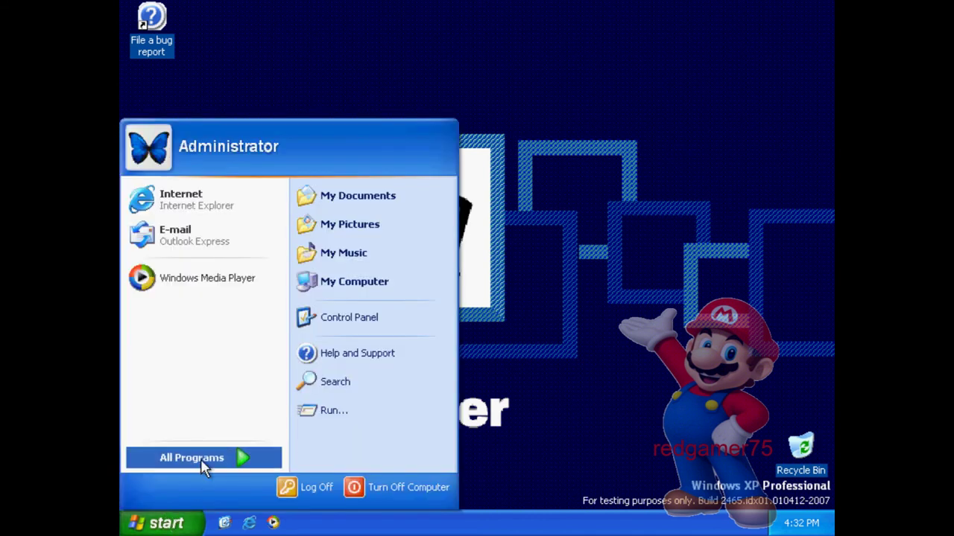
pyautogui.moveTo(201, 460)
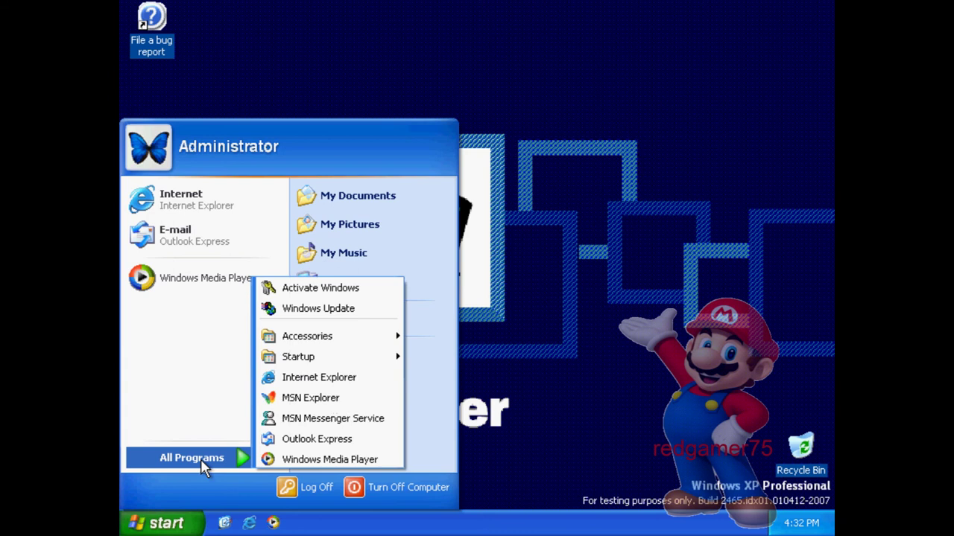
pyautogui.click(321, 289)
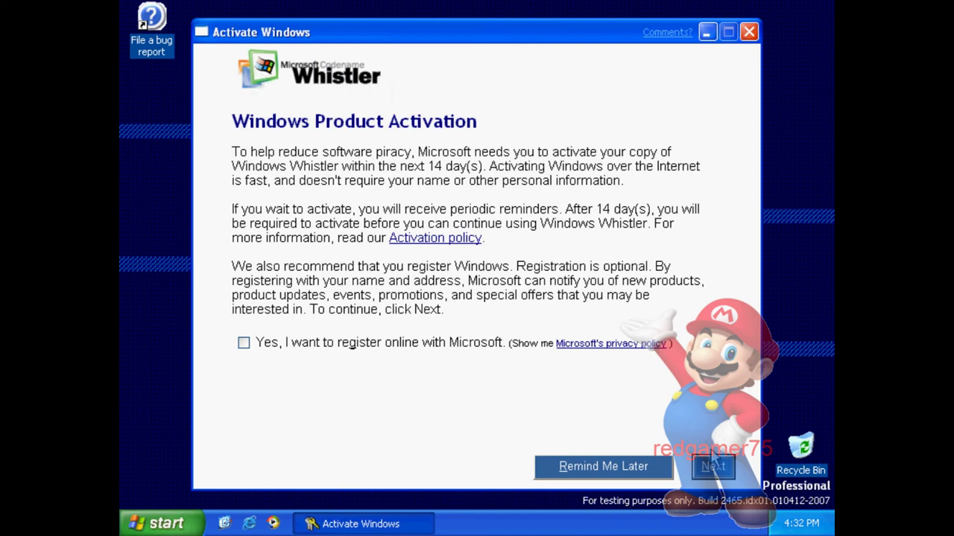
pyautogui.click(713, 467)
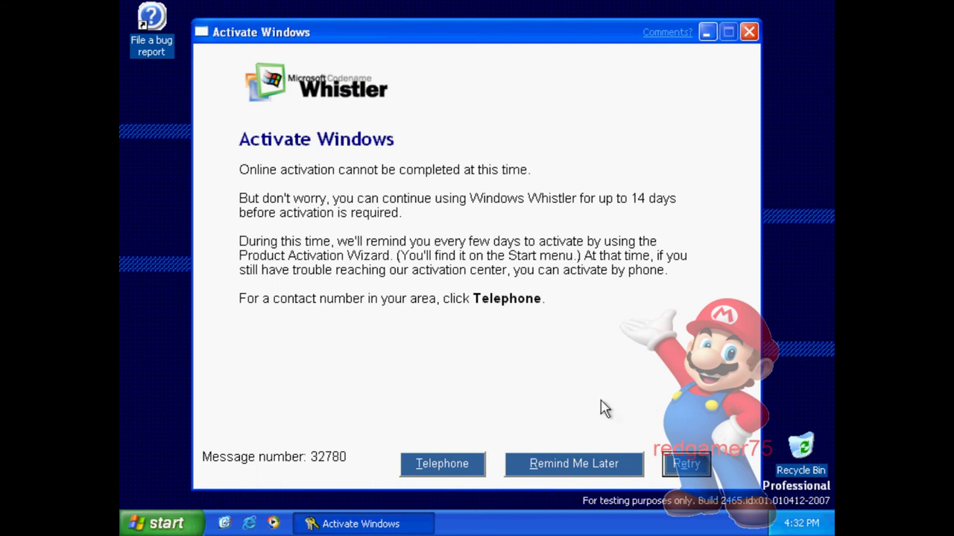
pyautogui.click(687, 465)
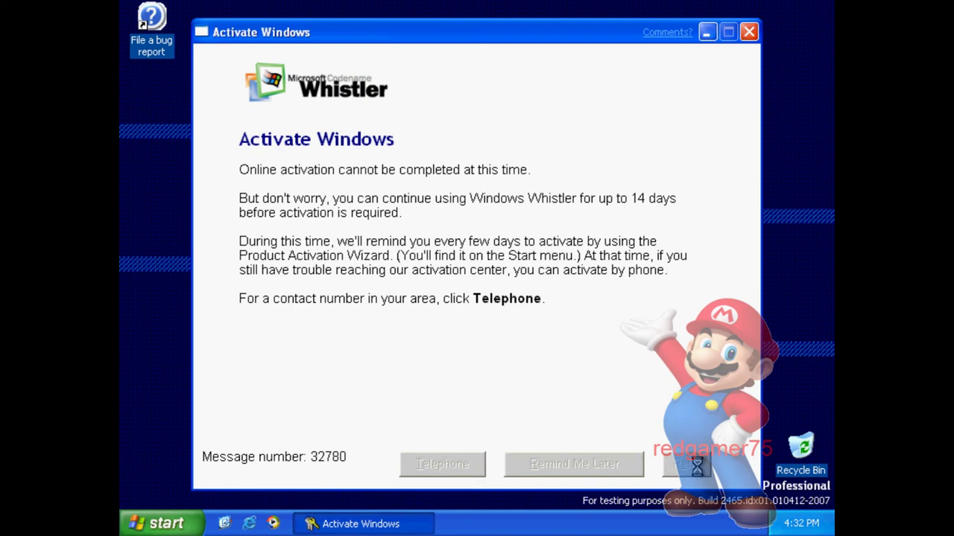
pyautogui.click(589, 464)
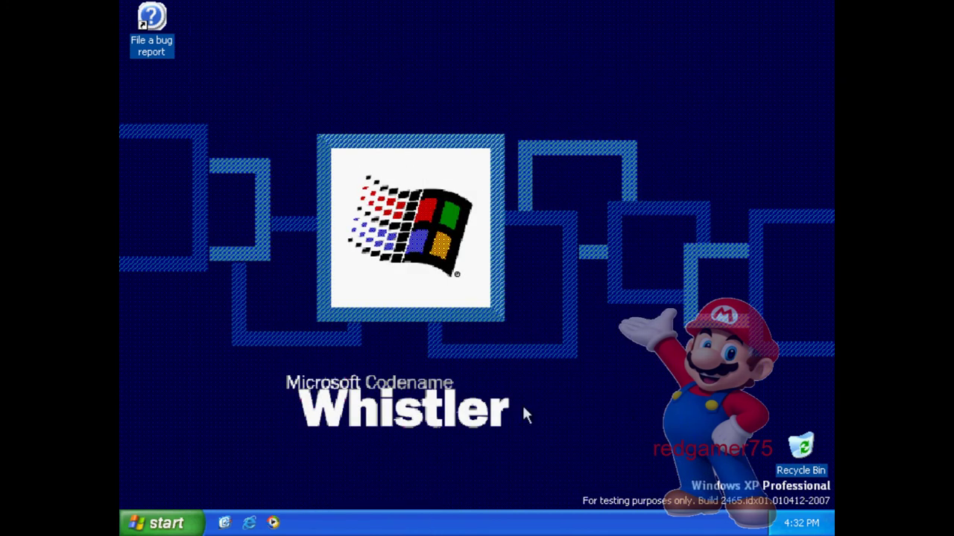
# - Launch Windows Movie Maker from the Accessories programs, open its help topics window, and close that window
pyautogui.press('super')
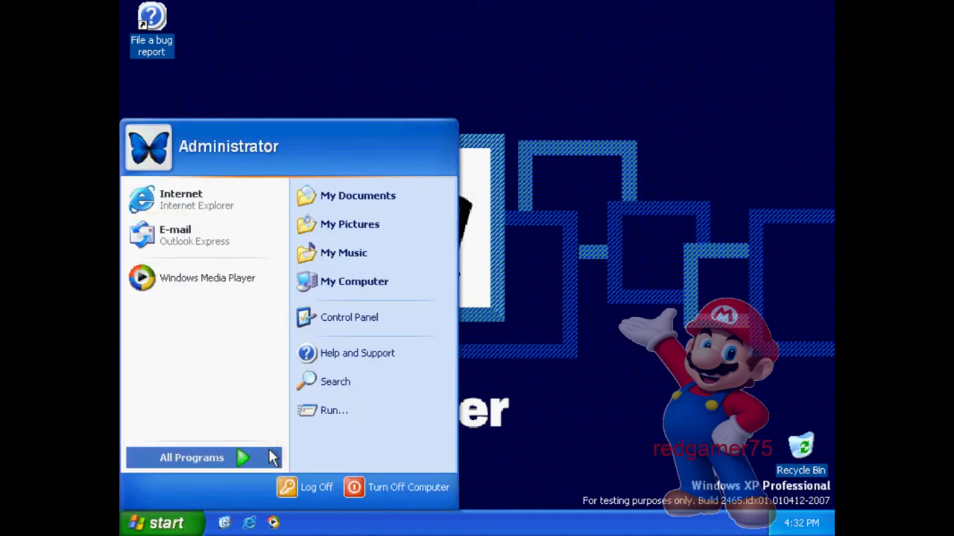
pyautogui.moveTo(233, 462)
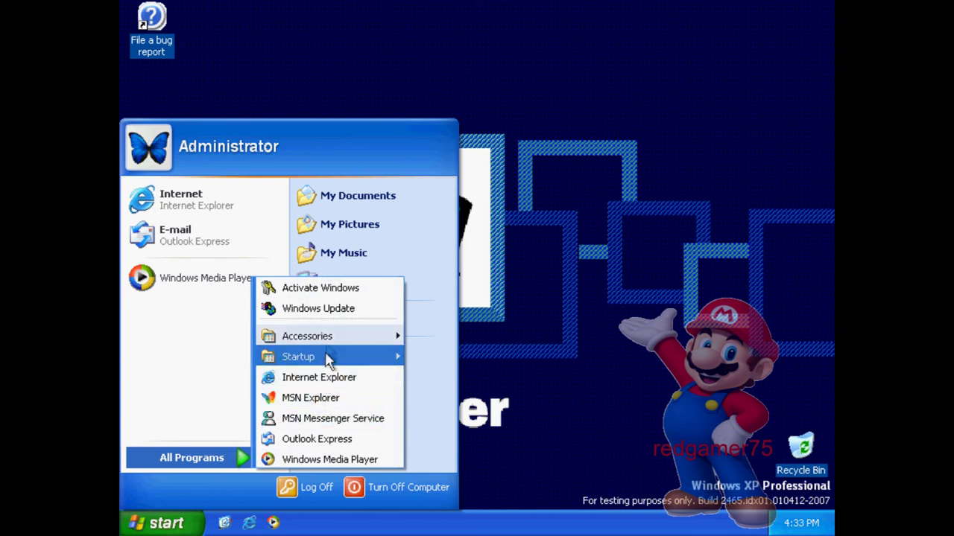
pyautogui.moveTo(331, 344)
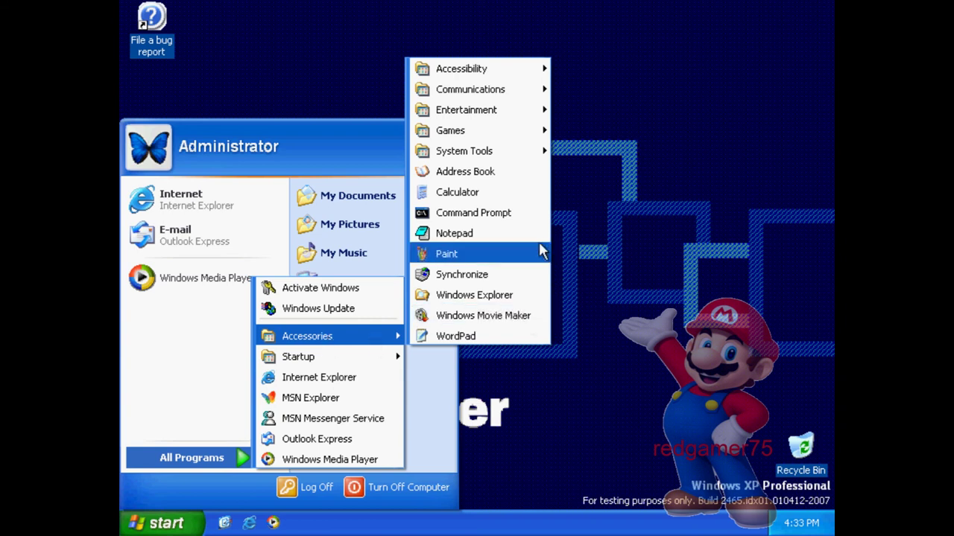
pyautogui.click(510, 319)
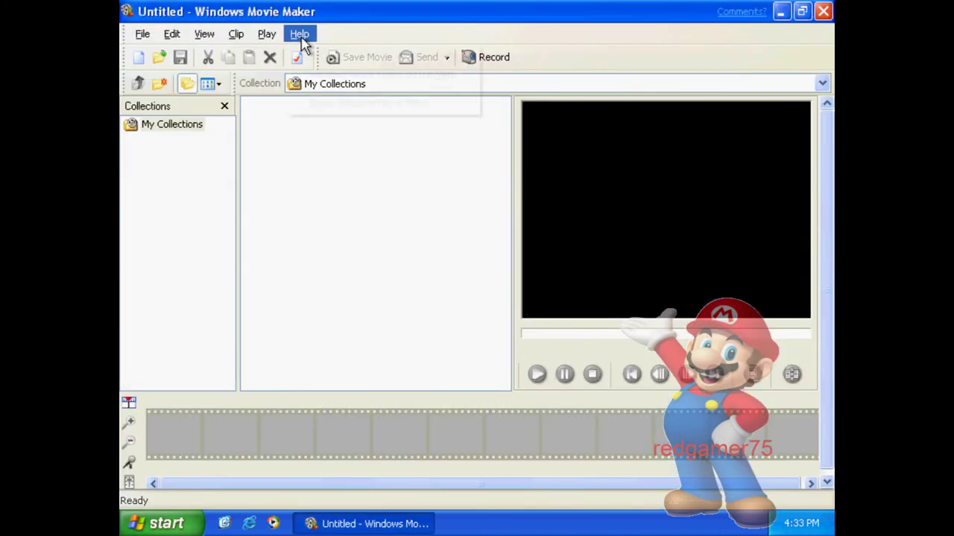
pyautogui.click(302, 39)
pyautogui.click(307, 53)
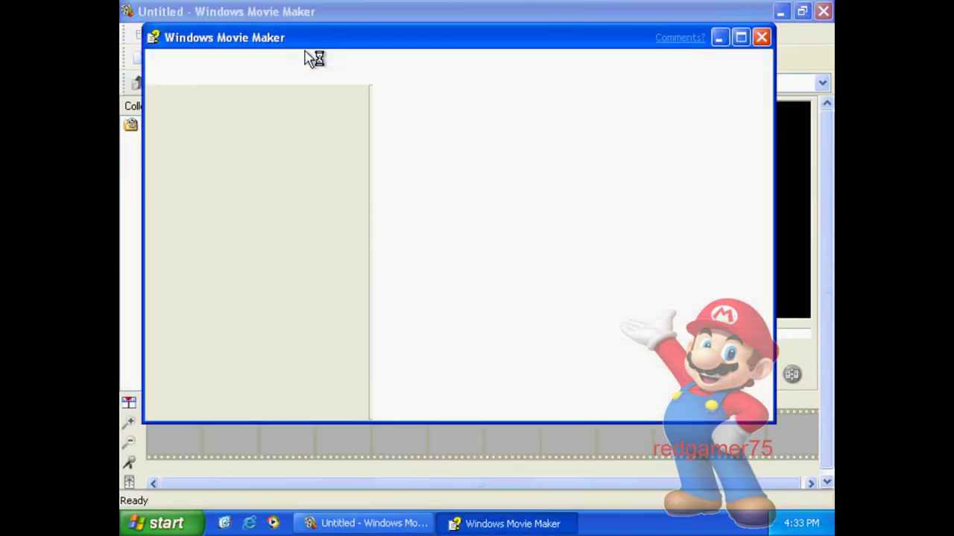
pyautogui.click(761, 37)
# - View the Windows Movie Maker version information, look through its available commands, and exit the program
pyautogui.click(299, 34)
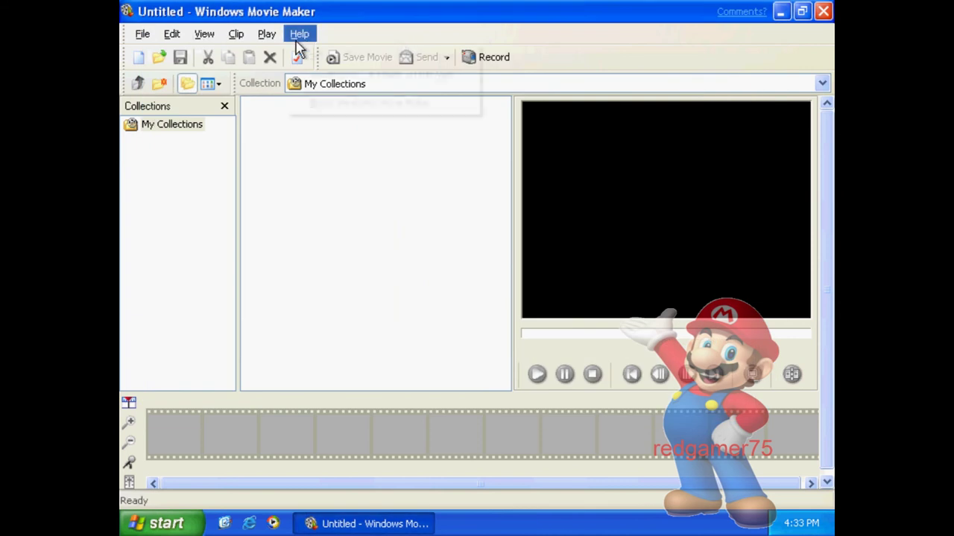
pyautogui.click(313, 104)
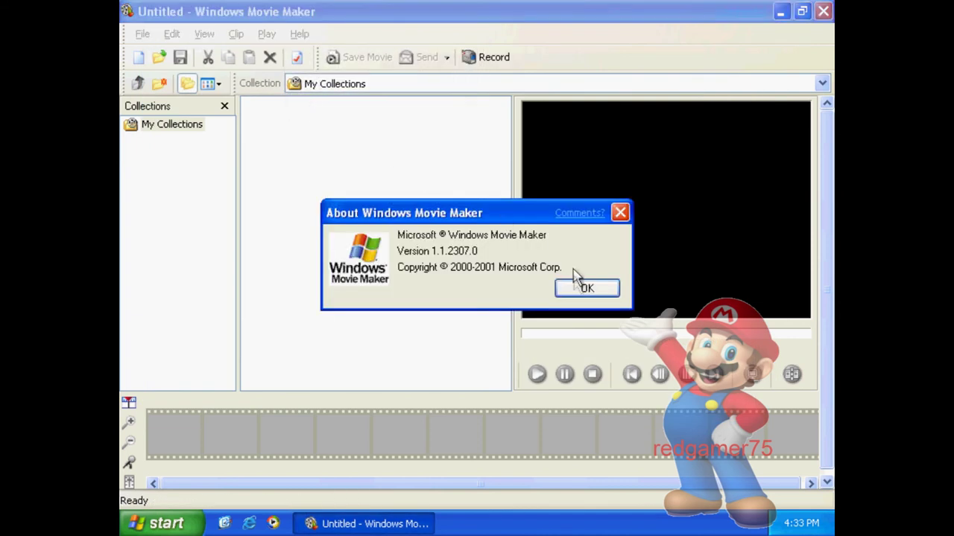
pyautogui.click(584, 290)
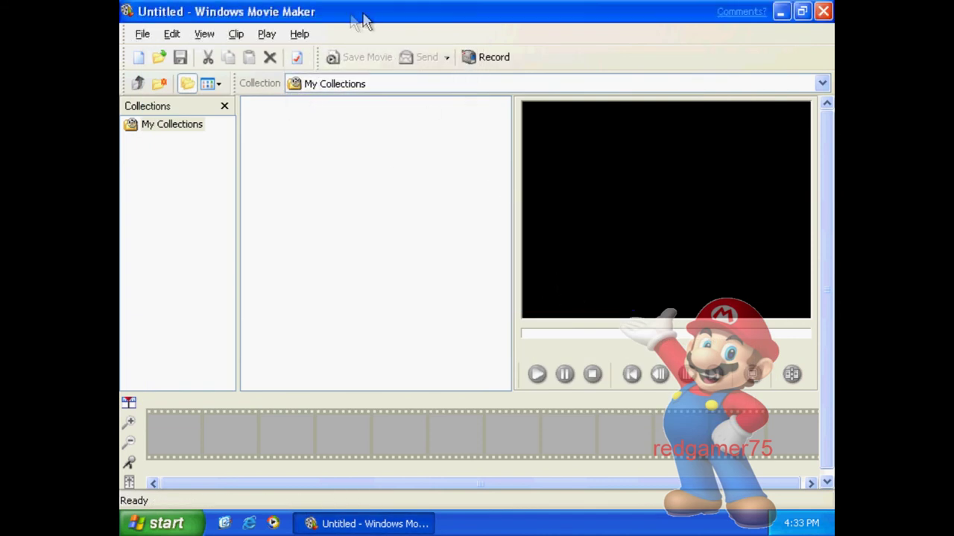
pyautogui.click(304, 35)
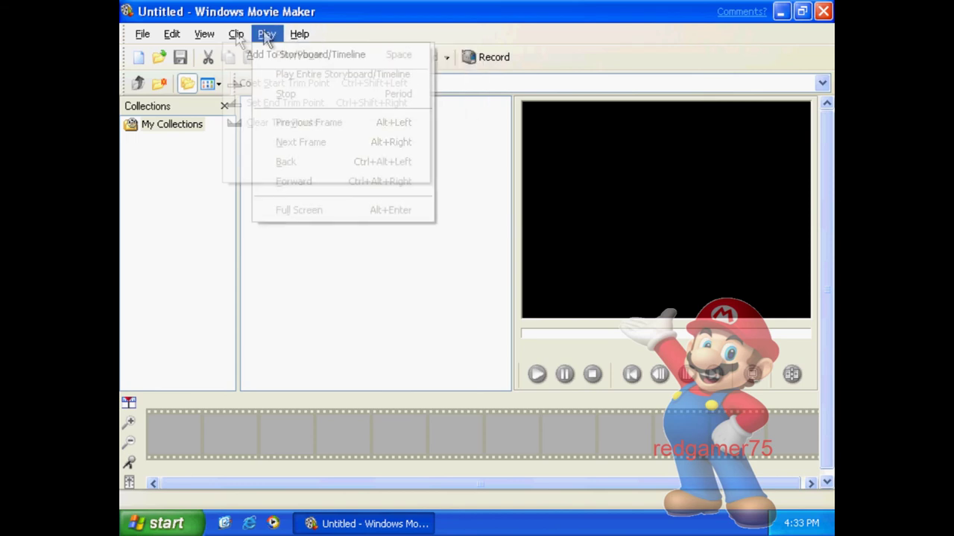
pyautogui.moveTo(142, 34)
pyautogui.click(198, 286)
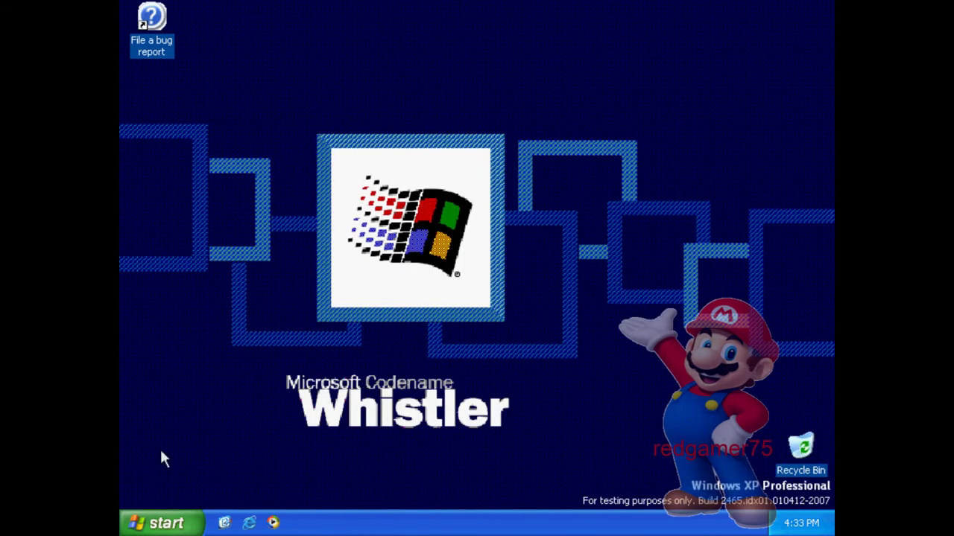
# - Launch Windows Media Player, stop playback of the sample playlist, and show the Now Playing view
pyautogui.click(160, 523)
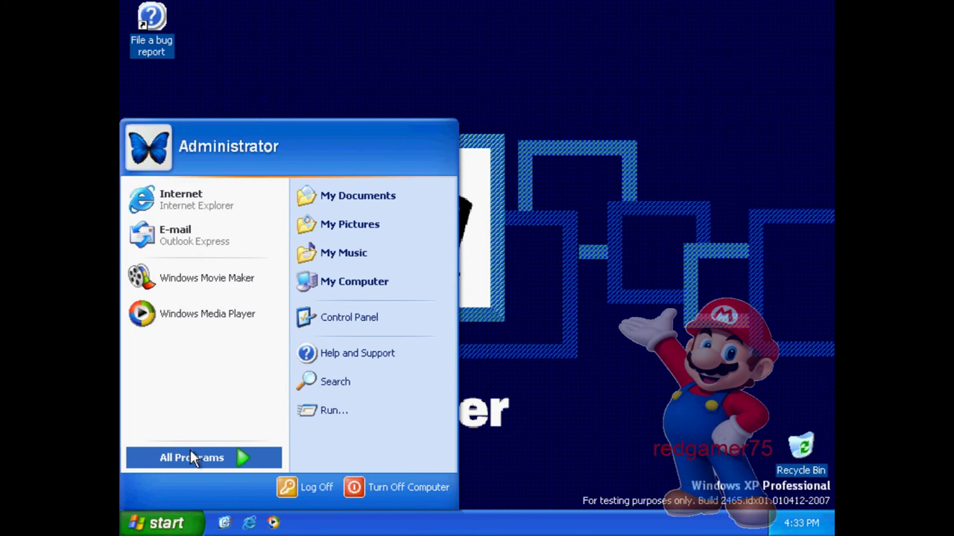
pyautogui.moveTo(191, 453)
pyautogui.moveTo(380, 338)
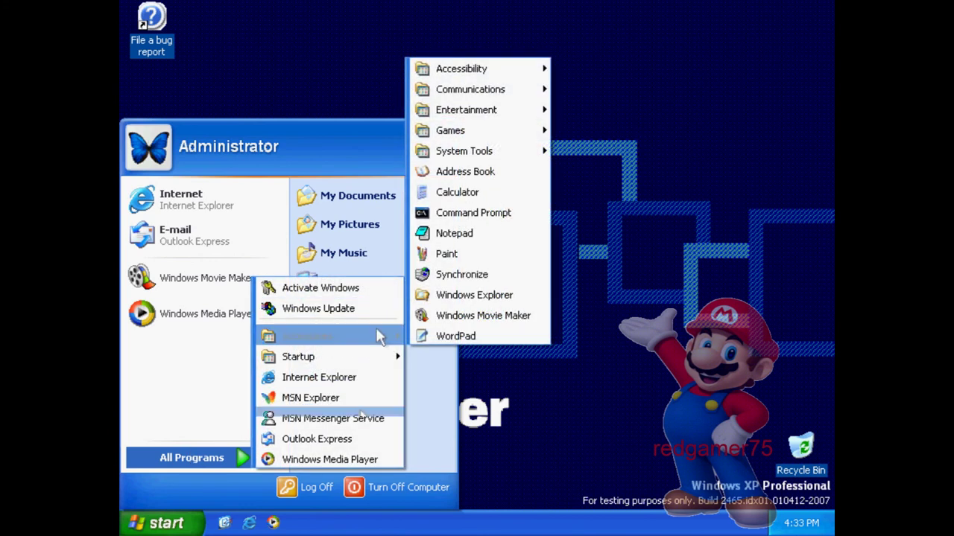
pyautogui.click(347, 458)
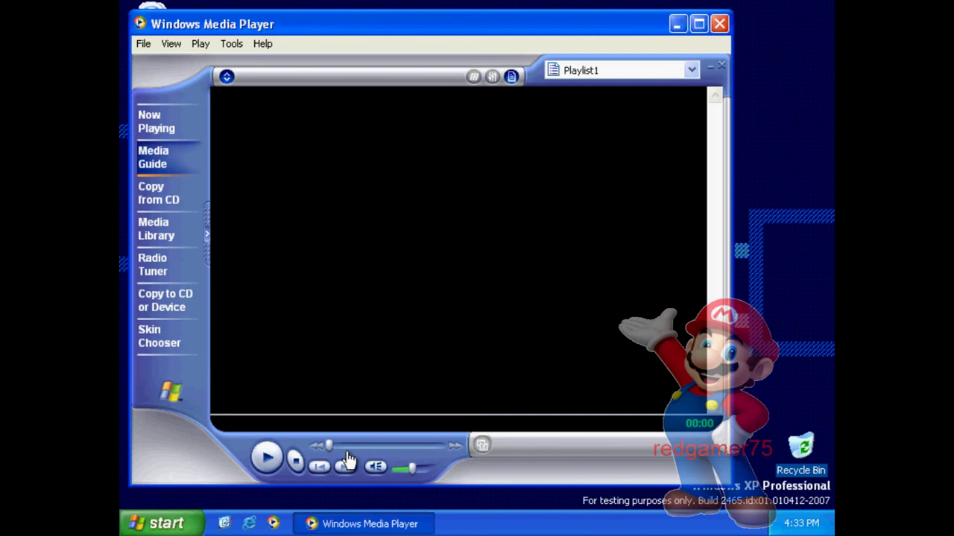
pyautogui.click(295, 464)
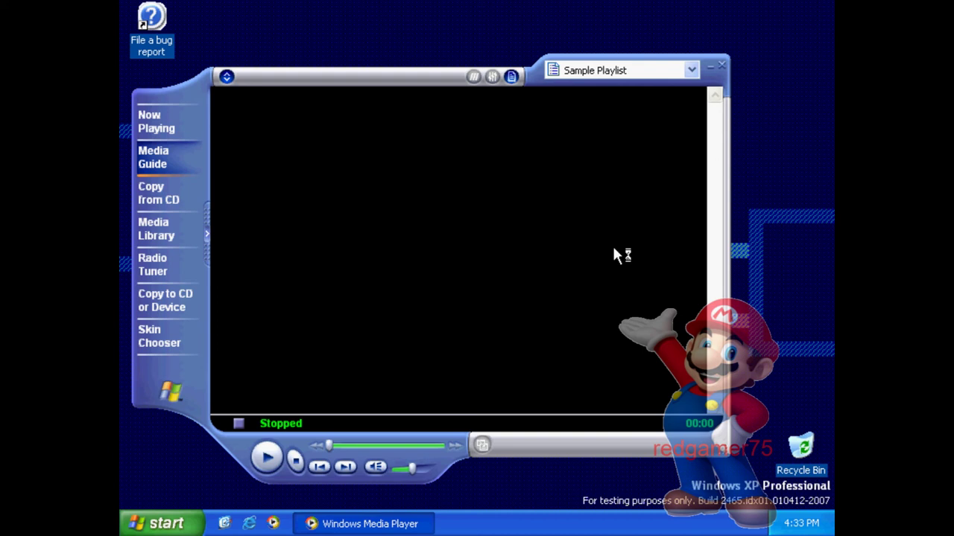
pyautogui.click(156, 126)
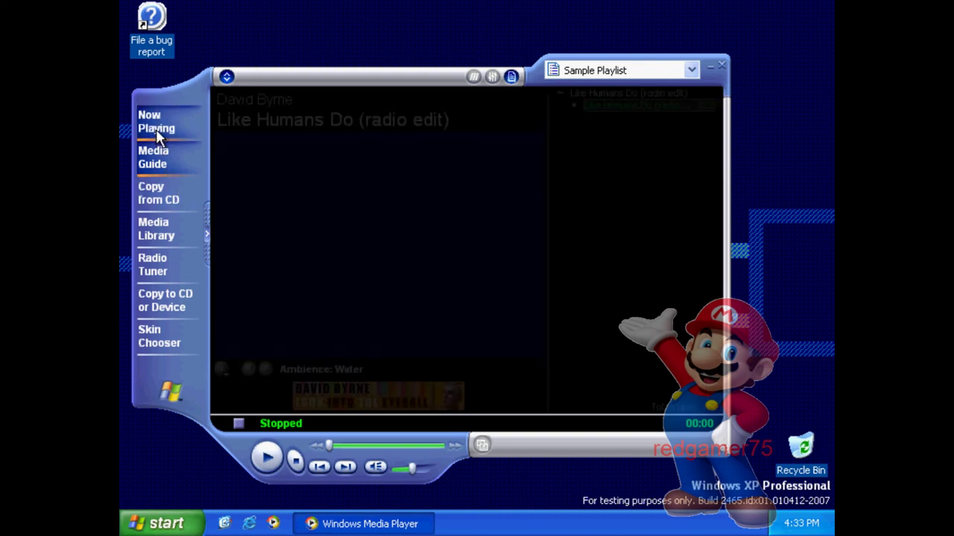
# - Preview the player skins in the Skin Chooser from Bluesky through Toothy, and go back to Roundlet
pyautogui.click(159, 347)
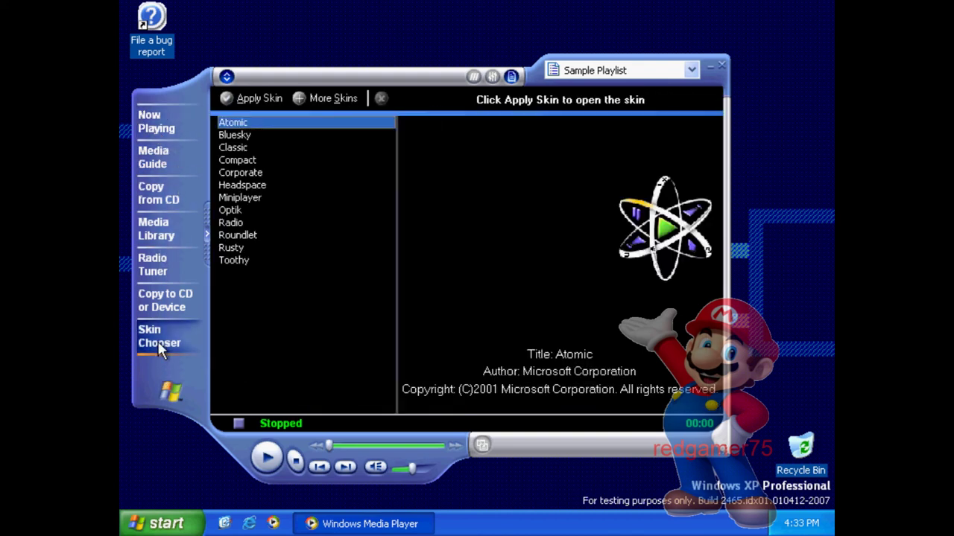
pyautogui.click(250, 132)
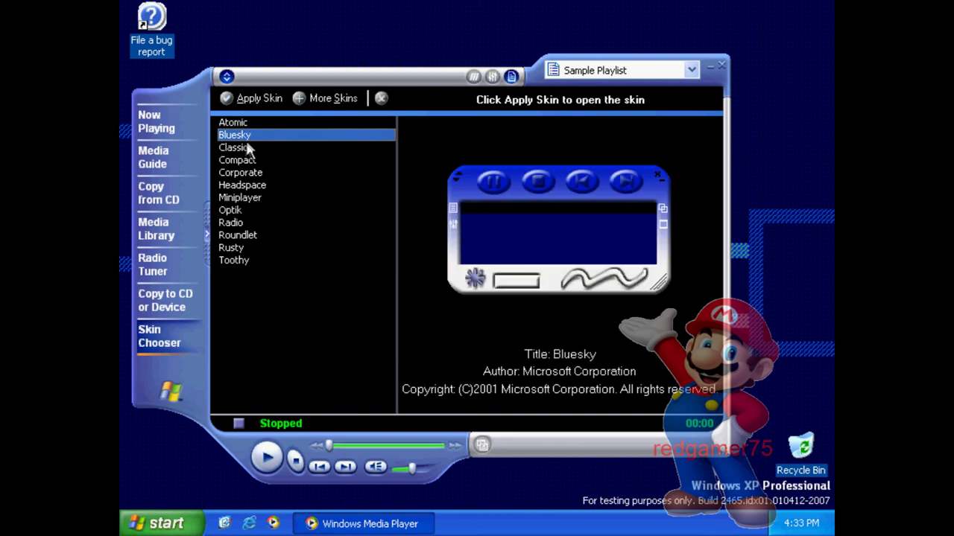
pyautogui.click(247, 148)
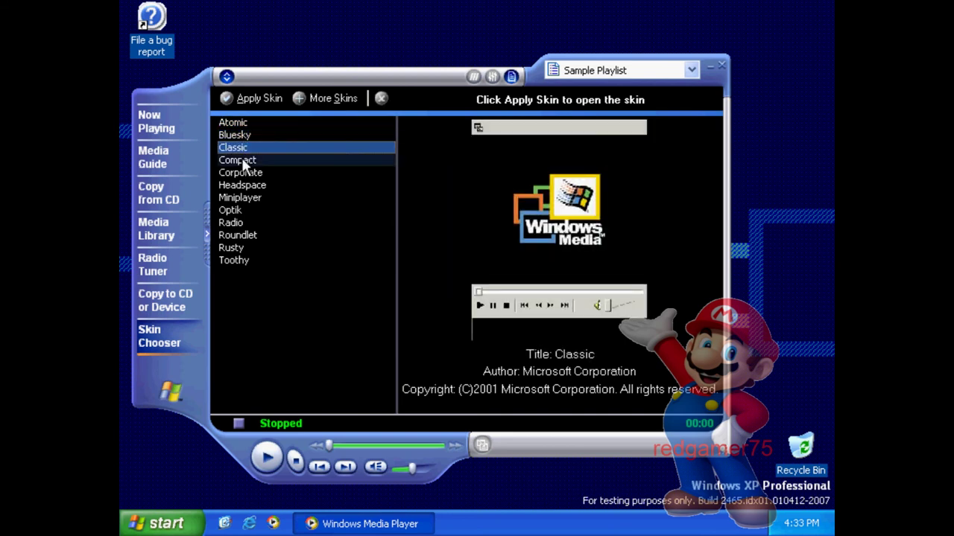
pyautogui.click(241, 159)
pyautogui.click(240, 175)
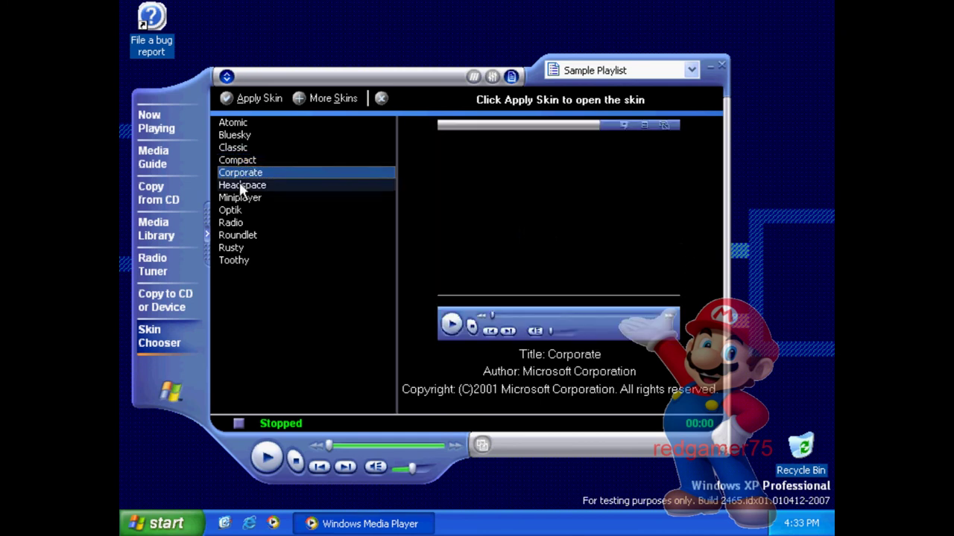
pyautogui.click(239, 183)
pyautogui.click(240, 198)
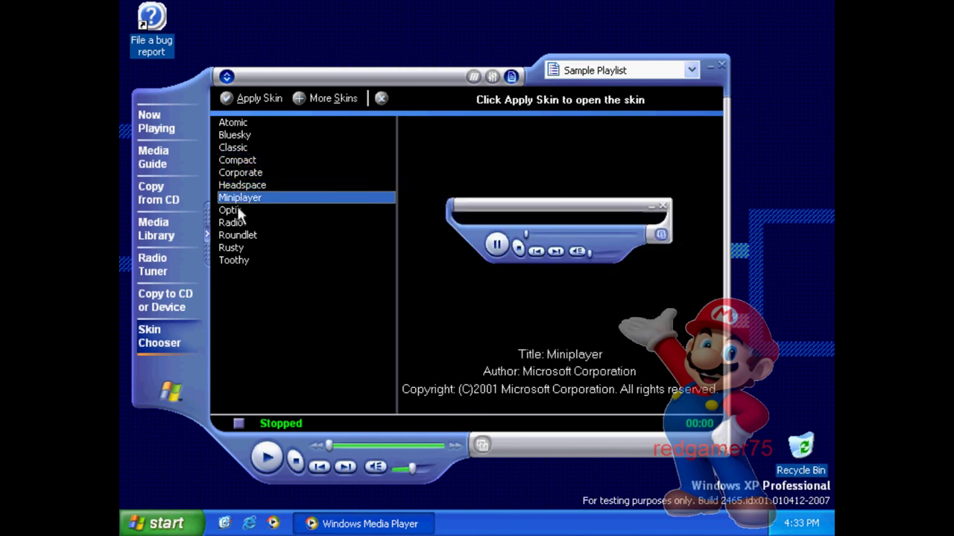
pyautogui.click(238, 211)
pyautogui.click(234, 223)
pyautogui.click(235, 237)
pyautogui.click(235, 248)
pyautogui.click(236, 259)
pyautogui.click(235, 237)
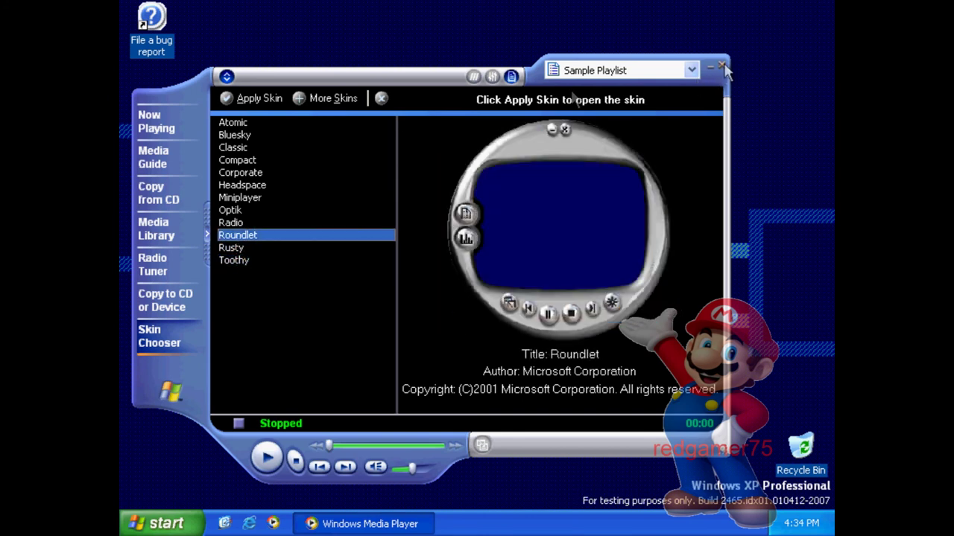
# - Apply the Classic skin to Windows Media Player, stretch the player window taller, and close it
pyautogui.click(264, 123)
pyautogui.click(253, 135)
pyautogui.click(252, 148)
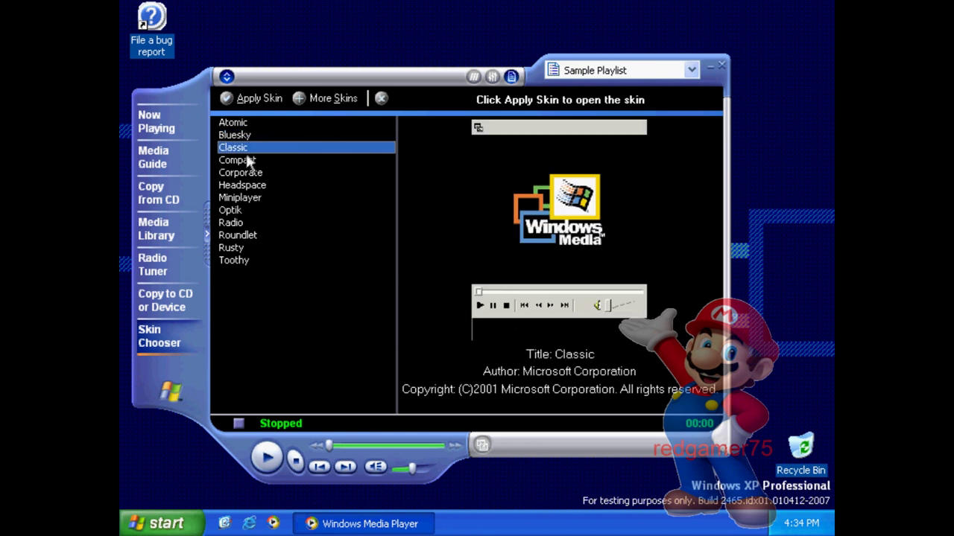
pyautogui.doubleClick(324, 150)
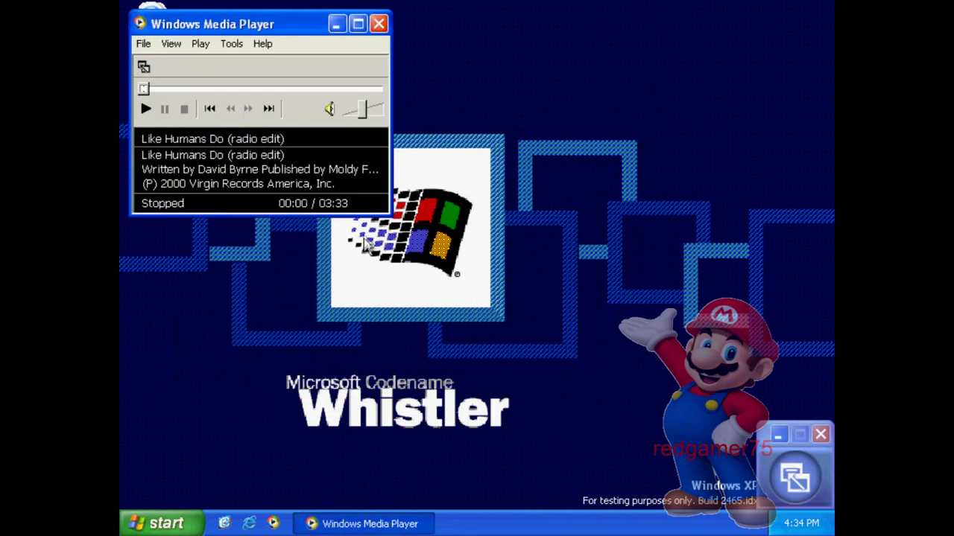
pyautogui.moveTo(371, 213); pyautogui.dragTo(371, 484)
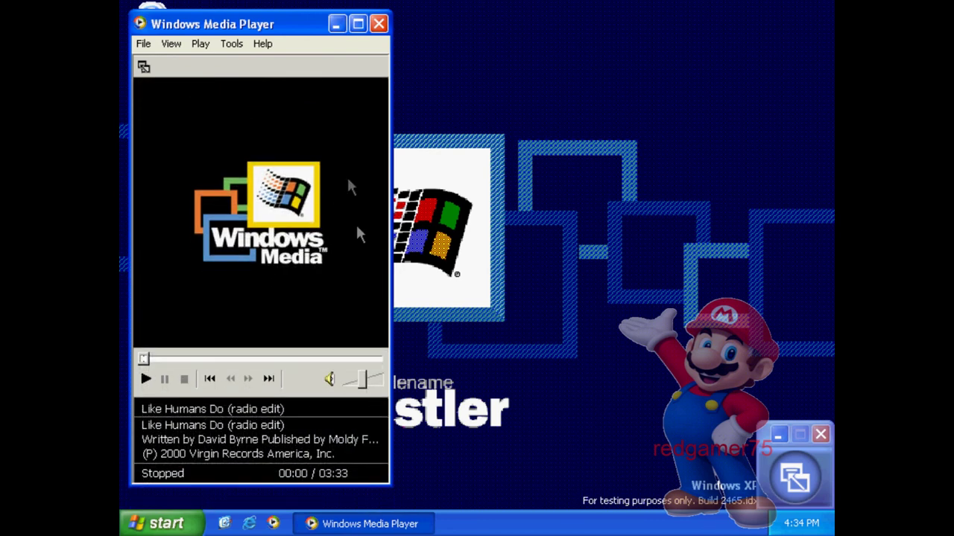
pyautogui.click(378, 24)
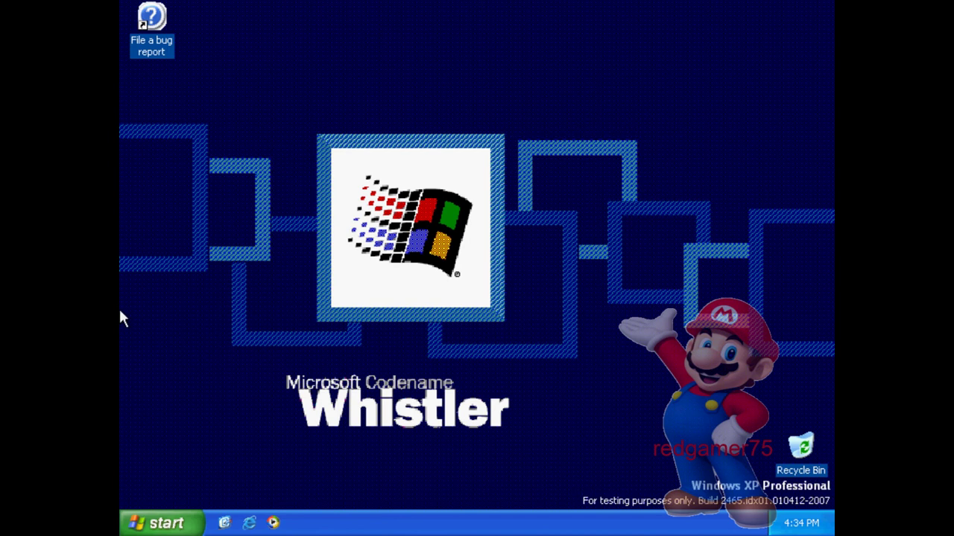
# - Launch Internet Explorer, view its version information, and close the browser
pyautogui.click(142, 522)
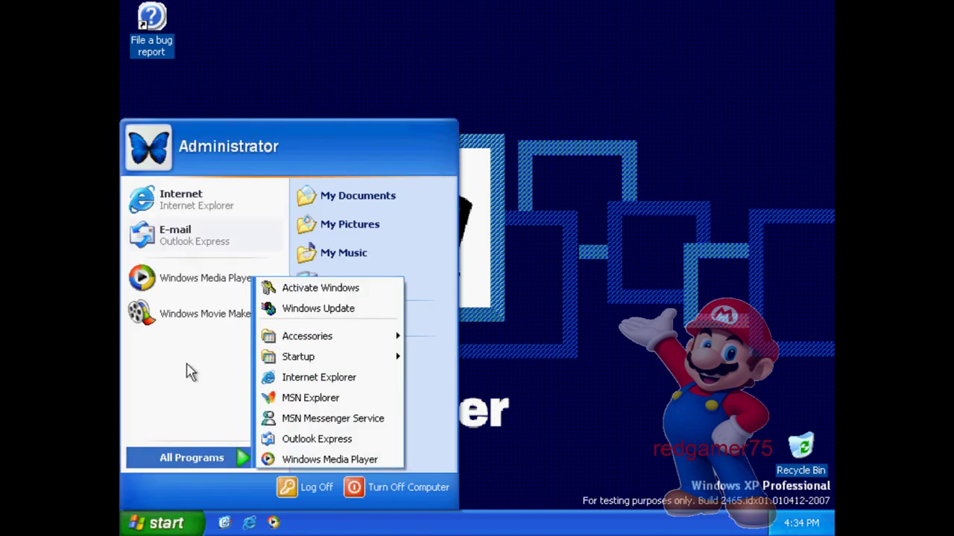
pyautogui.click(181, 197)
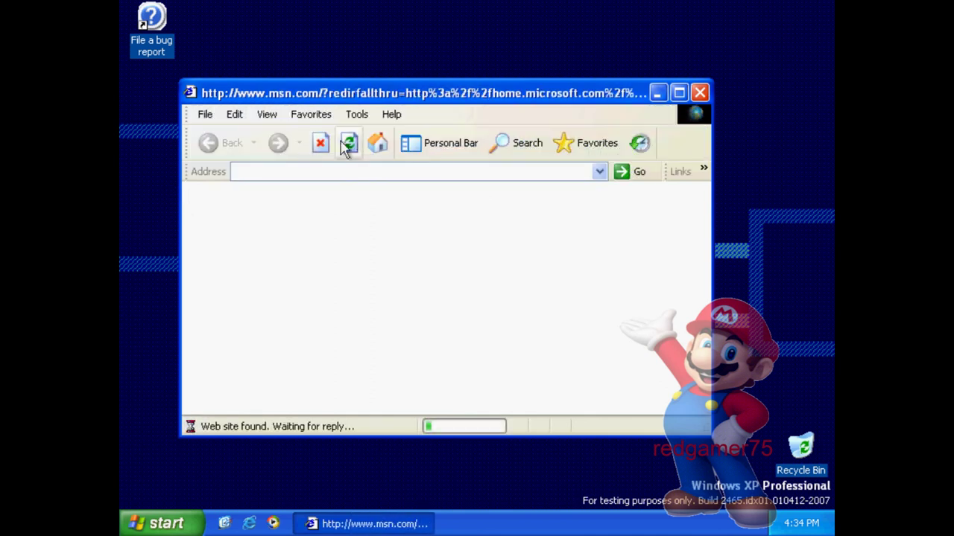
pyautogui.click(398, 119)
pyautogui.click(408, 232)
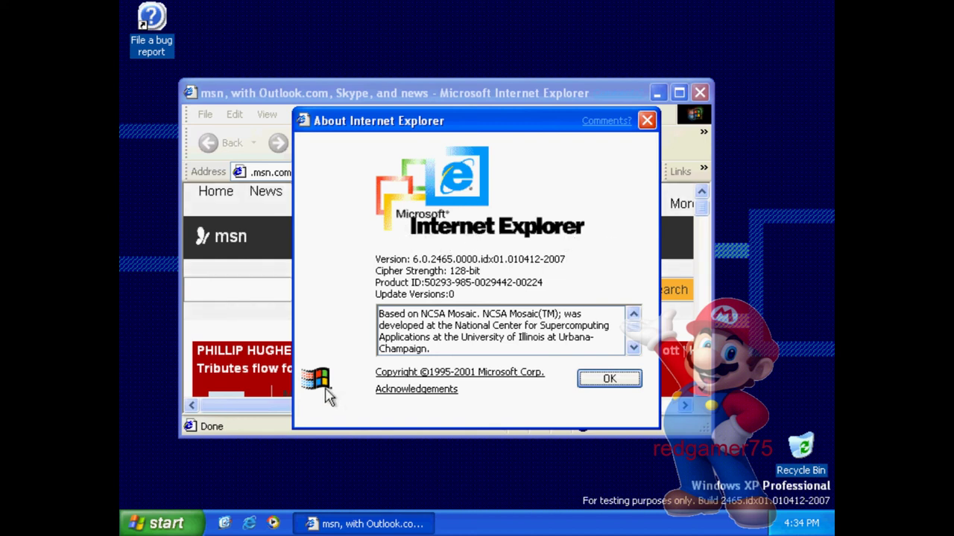
pyautogui.click(601, 389)
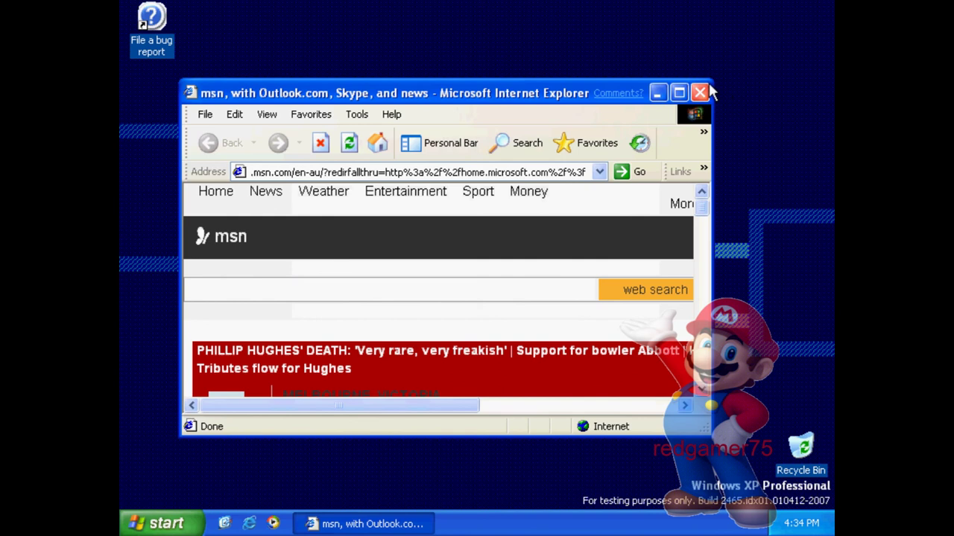
pyautogui.click(700, 92)
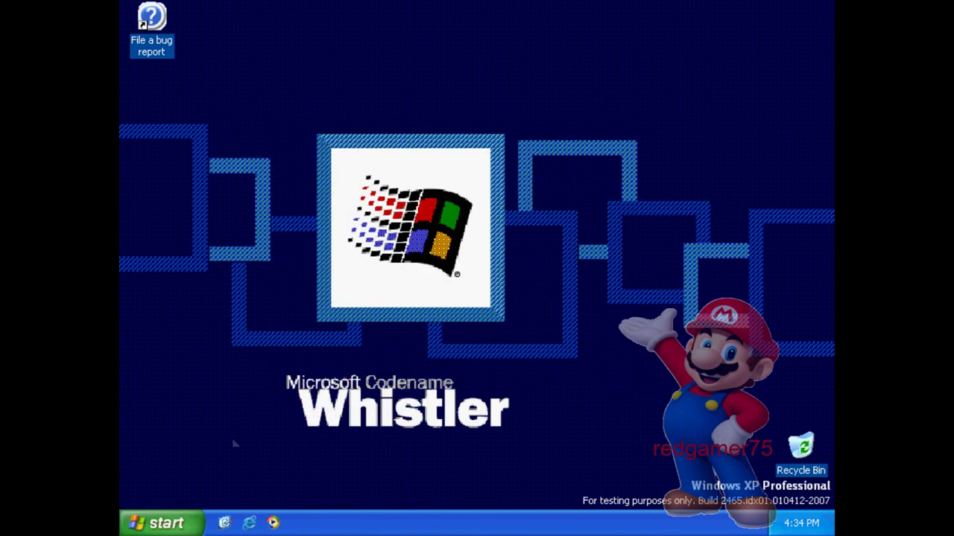
# - Open the Windows search and set up Search Companion with an animated screen character
pyautogui.click(160, 523)
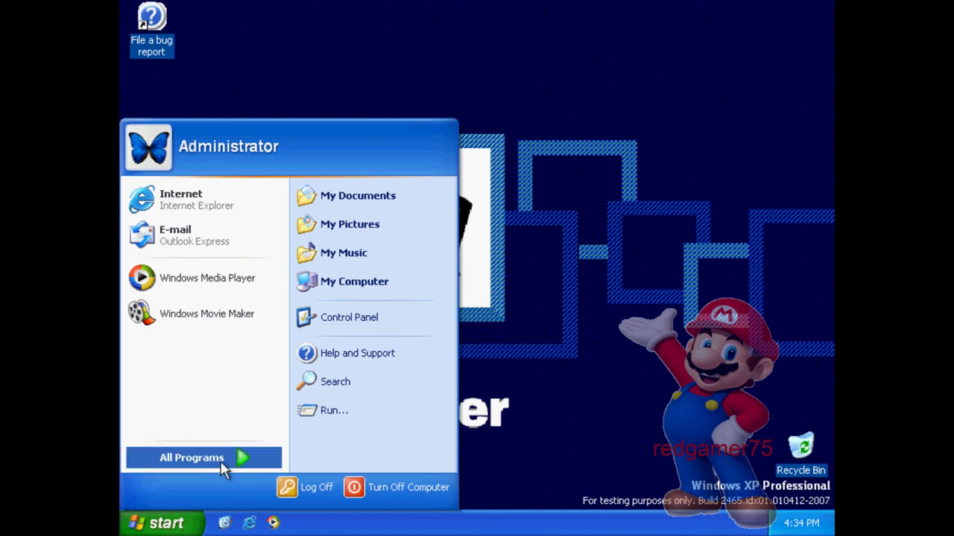
pyautogui.click(223, 462)
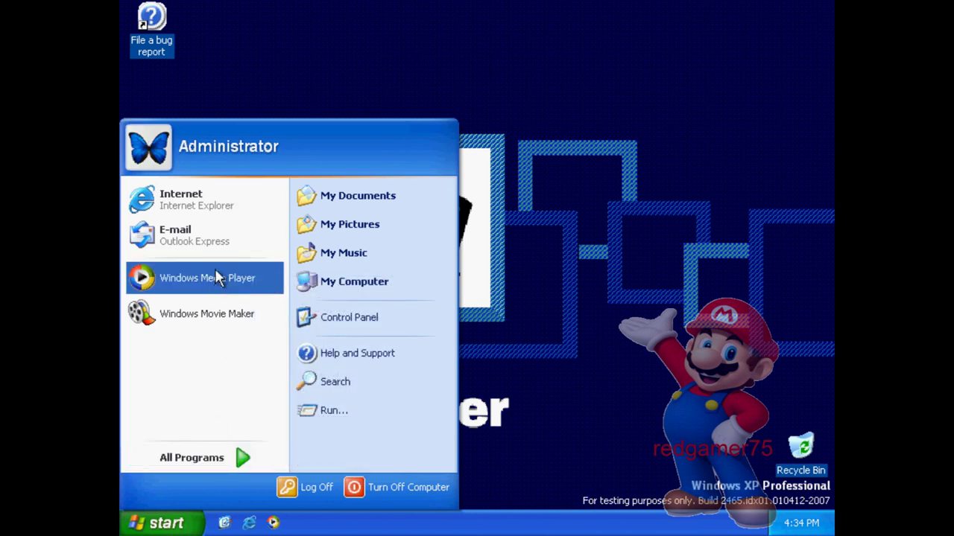
pyautogui.click(315, 382)
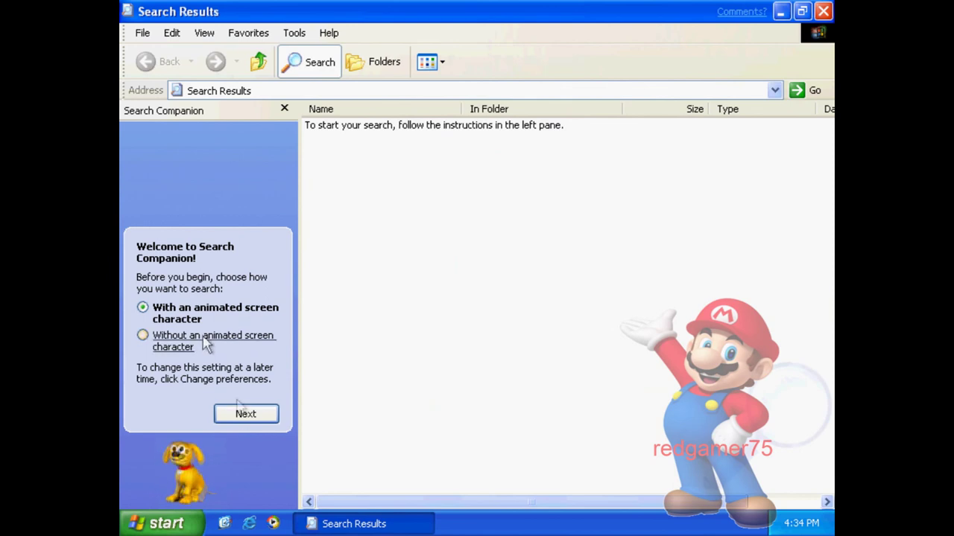
pyautogui.click(246, 415)
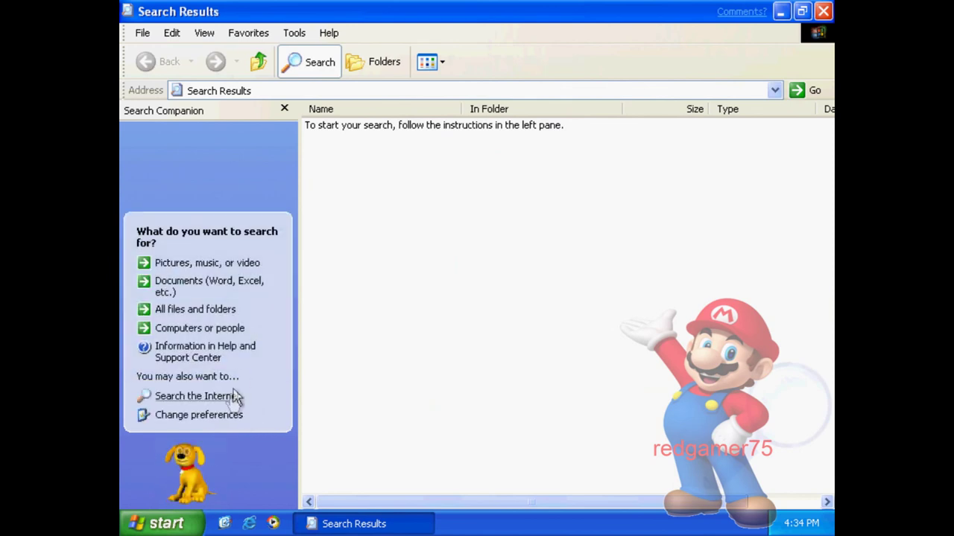
# - Change the Search Companion character to Merlin in its preferences and close the search window
pyautogui.click(228, 415)
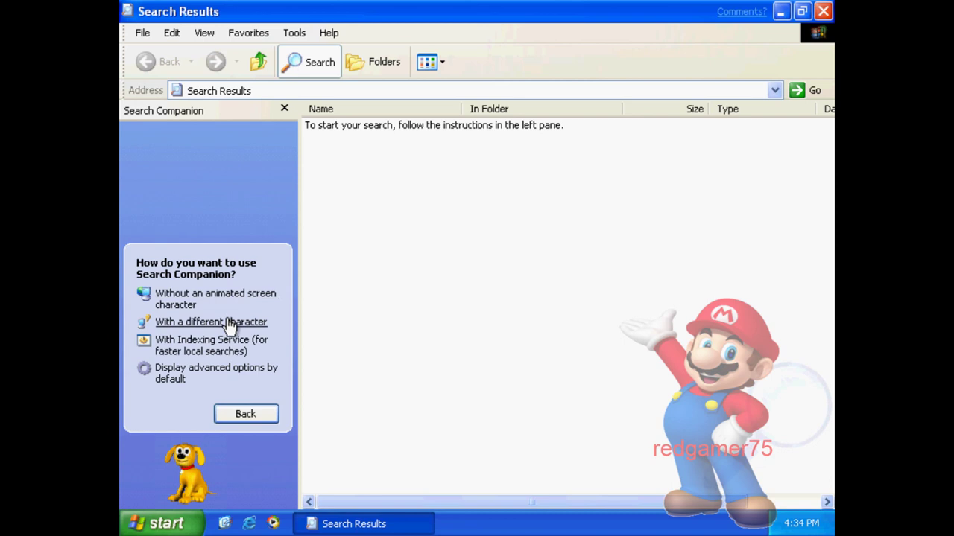
pyautogui.click(228, 327)
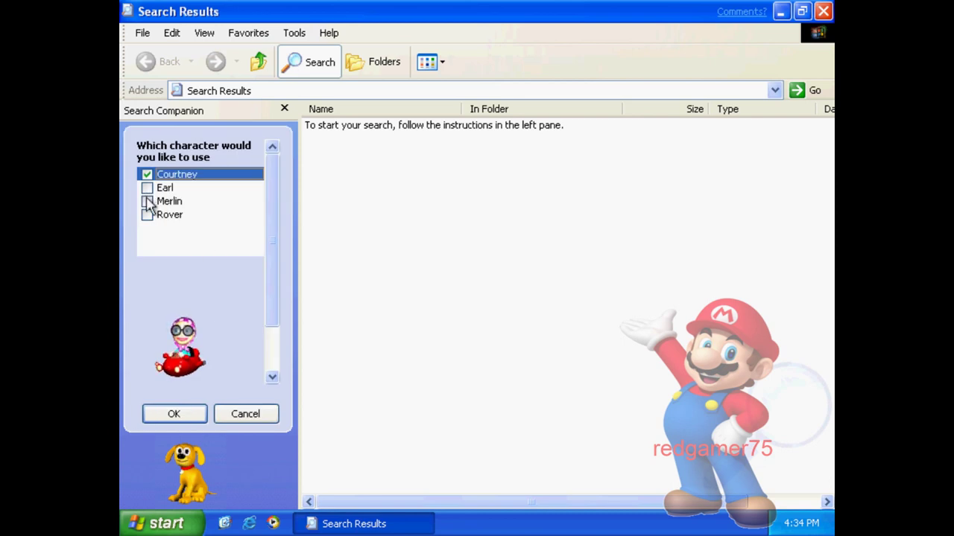
pyautogui.click(148, 202)
pyautogui.click(173, 414)
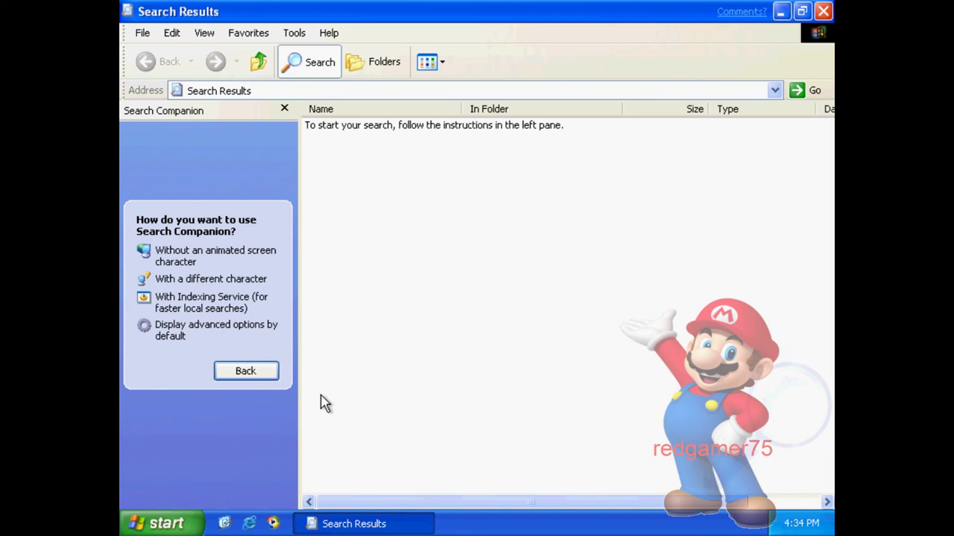
pyautogui.click(823, 11)
# - Open My Computer and browse to the folder C:\WINDOWS\system32\oobe
pyautogui.click(164, 523)
pyautogui.click(309, 290)
pyautogui.doubleClick(353, 250)
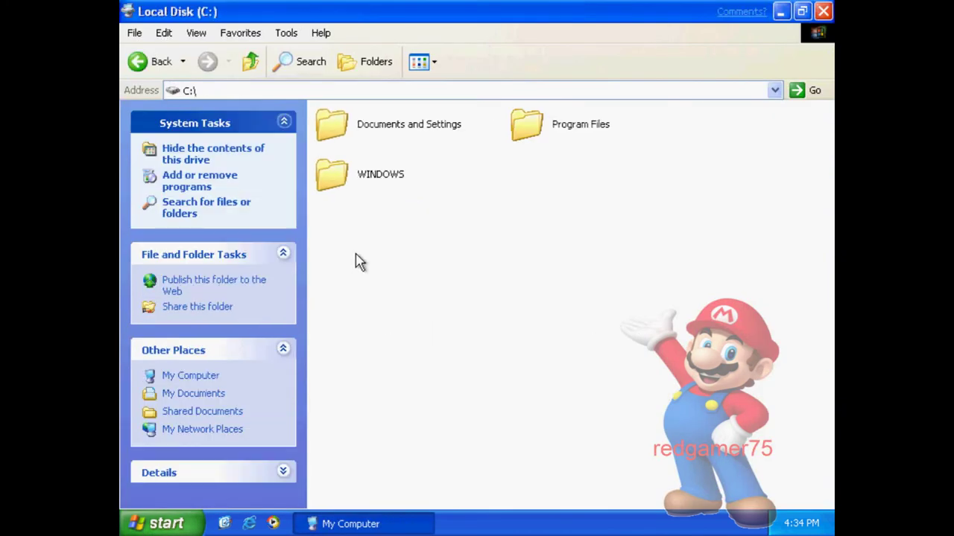
pyautogui.doubleClick(379, 185)
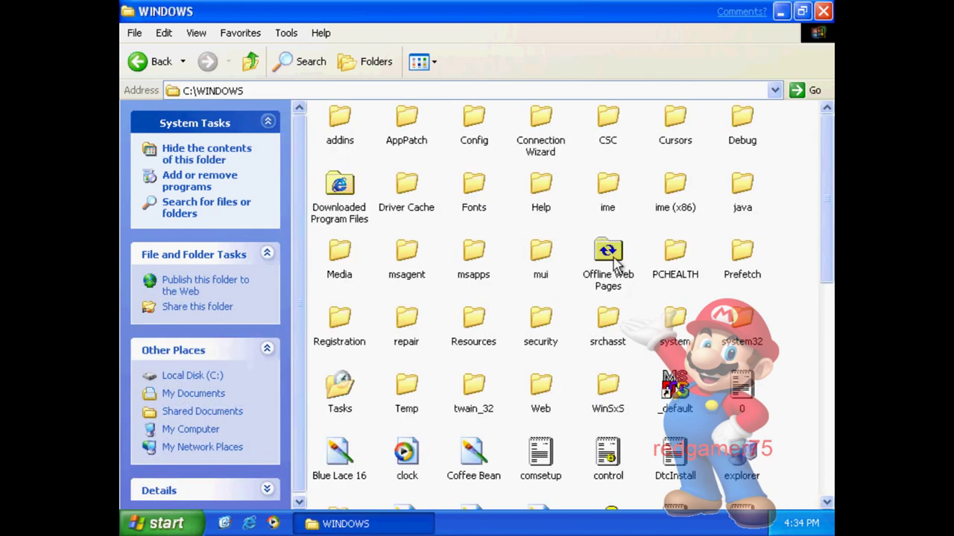
pyautogui.doubleClick(745, 326)
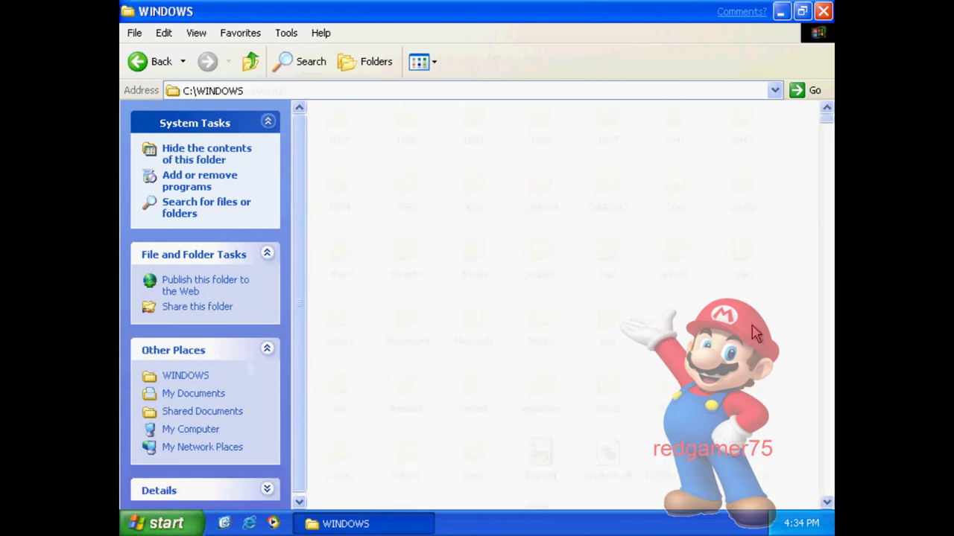
pyautogui.doubleClick(753, 332)
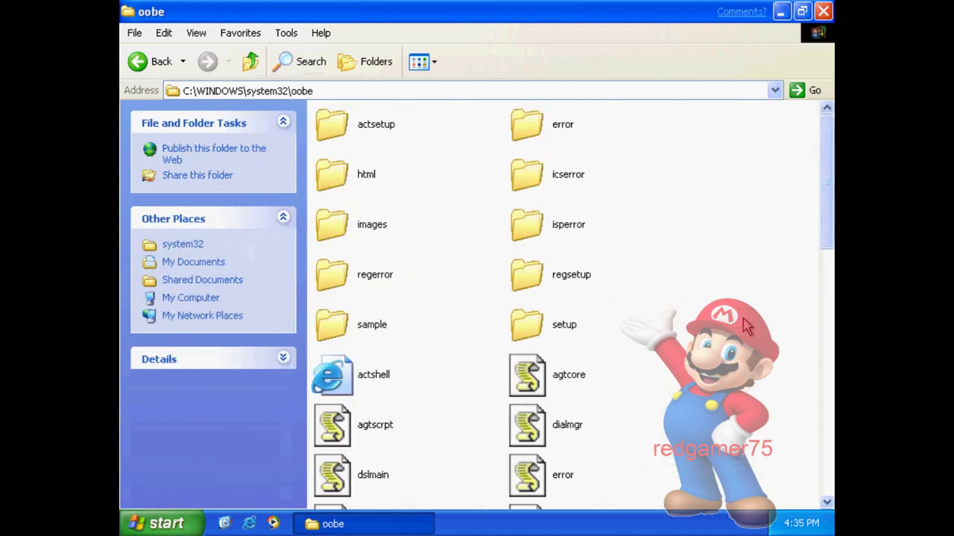
# - Open the images folder inside oobe and look through its pictures down to the end
pyautogui.moveTo(829, 189); pyautogui.dragTo(823, 105)
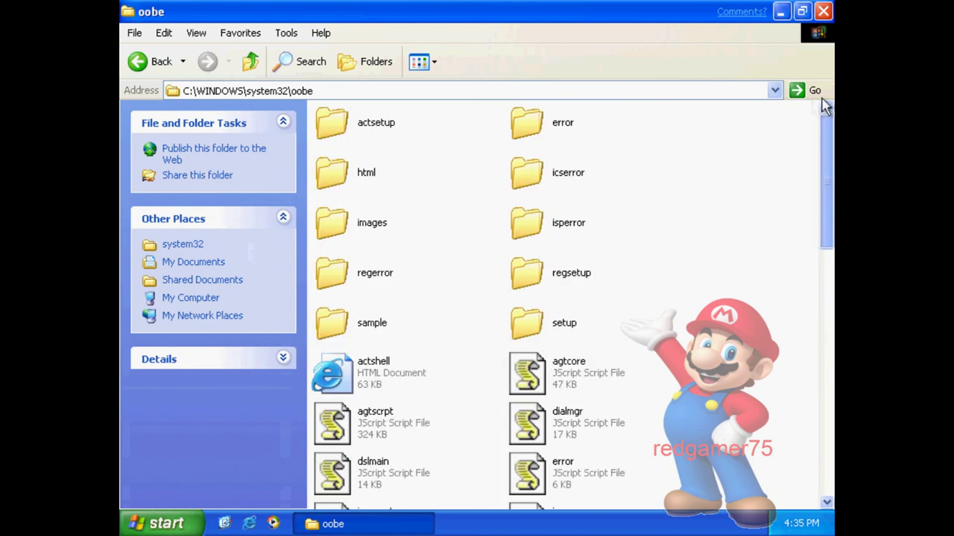
pyautogui.doubleClick(366, 231)
pyautogui.moveTo(829, 175)
pyautogui.mouseDown()
pyautogui.moveTo(831, 468)
pyautogui.moveTo(831, 180)
pyautogui.mouseUp()
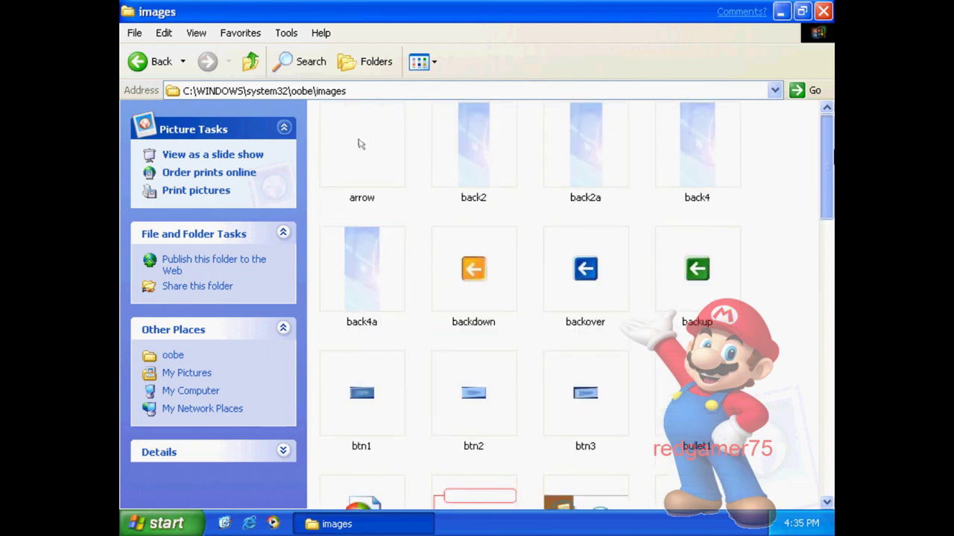
pyautogui.moveTo(830, 178); pyautogui.dragTo(811, 483)
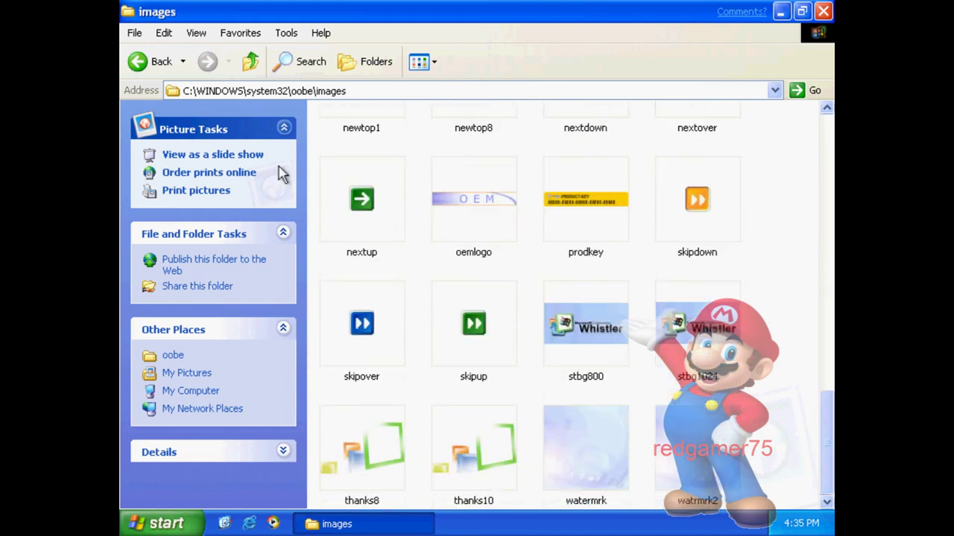
# - Go back to the oobe folder, look through its remaining files, and close the window
pyautogui.click(136, 64)
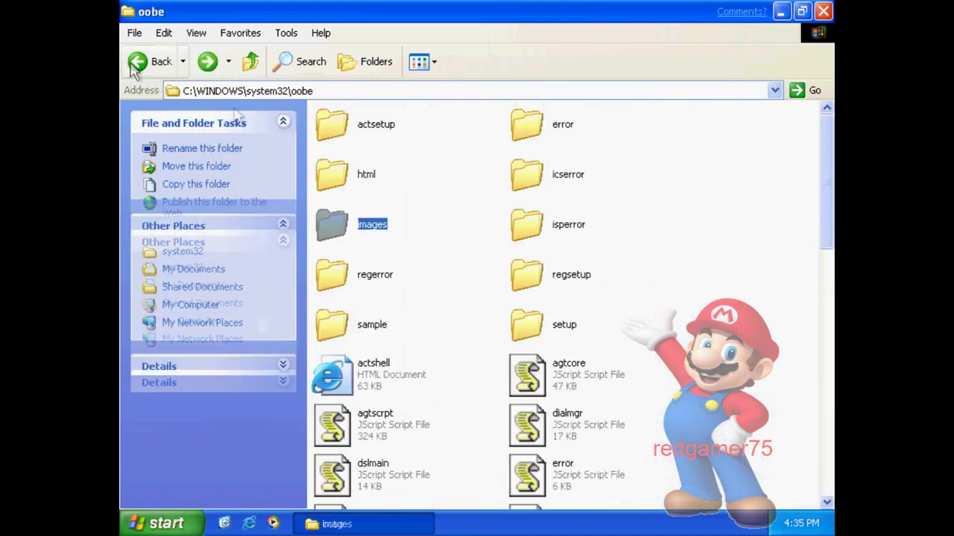
pyautogui.moveTo(829, 190); pyautogui.dragTo(828, 472)
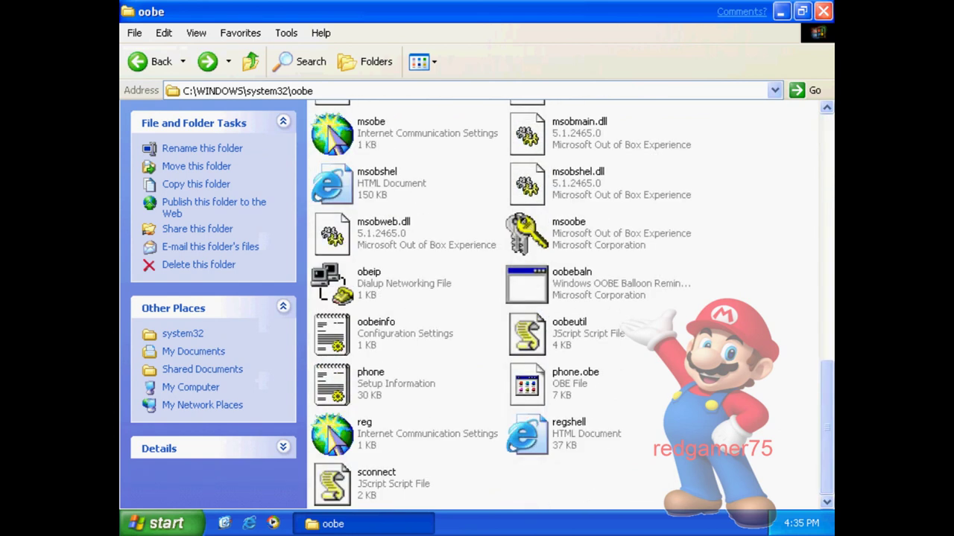
pyautogui.hotkey('alt', 'F4')
# - Look through the Accessories program groups, including Games, Communications and Accessibility, and return to the desktop without launching anything
pyautogui.click(183, 525)
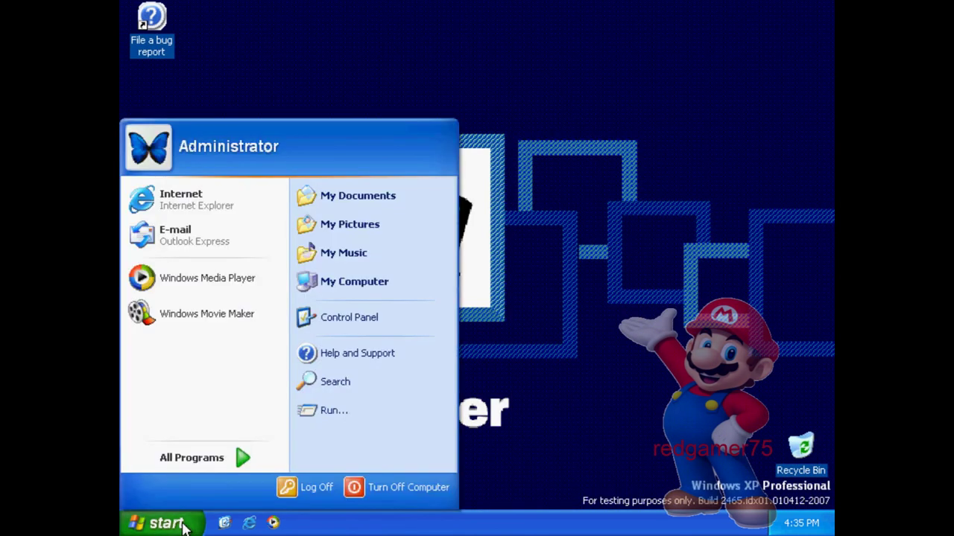
pyautogui.moveTo(186, 461)
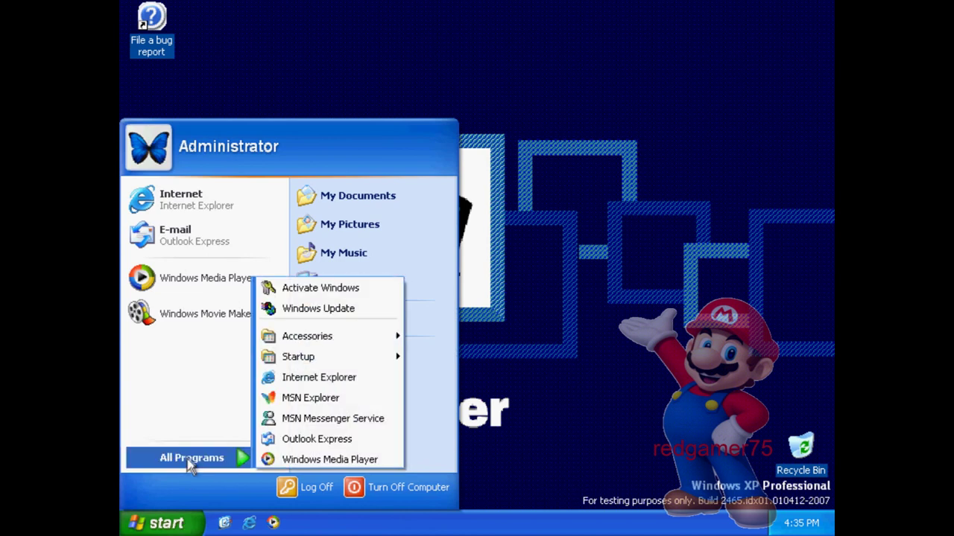
pyautogui.moveTo(296, 344)
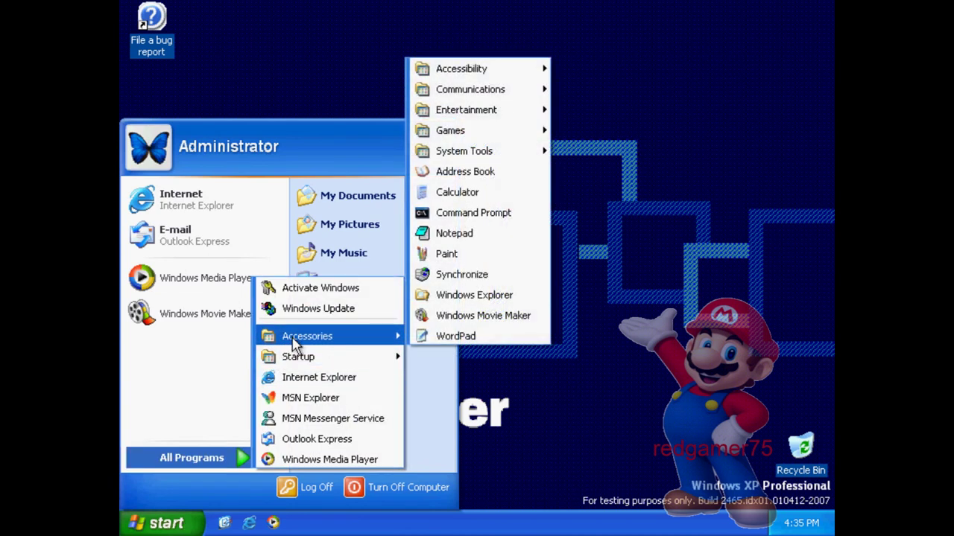
pyautogui.moveTo(521, 132)
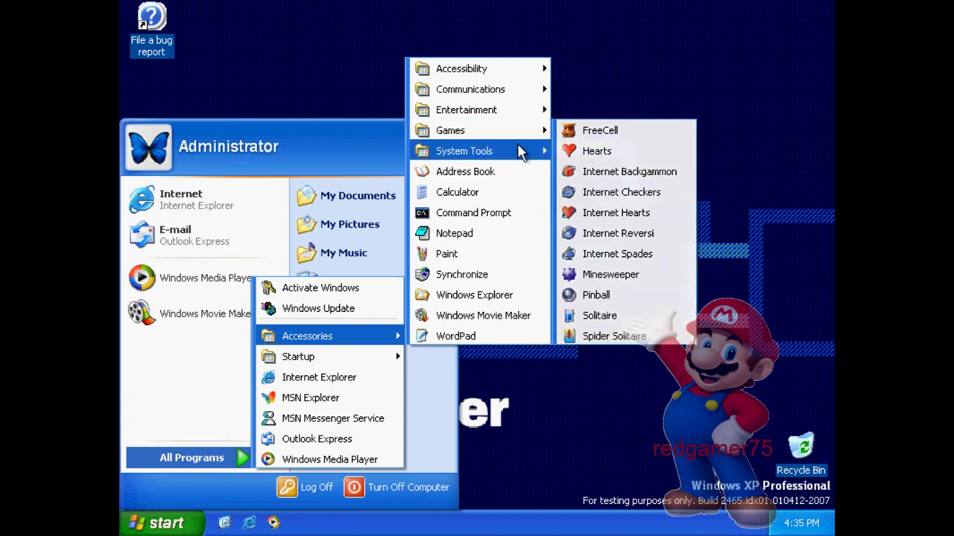
pyautogui.moveTo(521, 97)
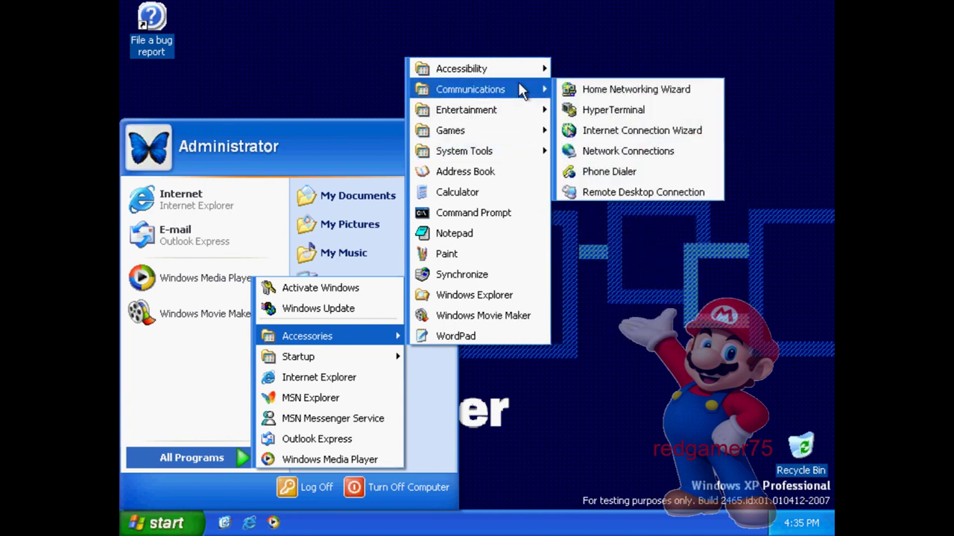
pyautogui.moveTo(520, 68)
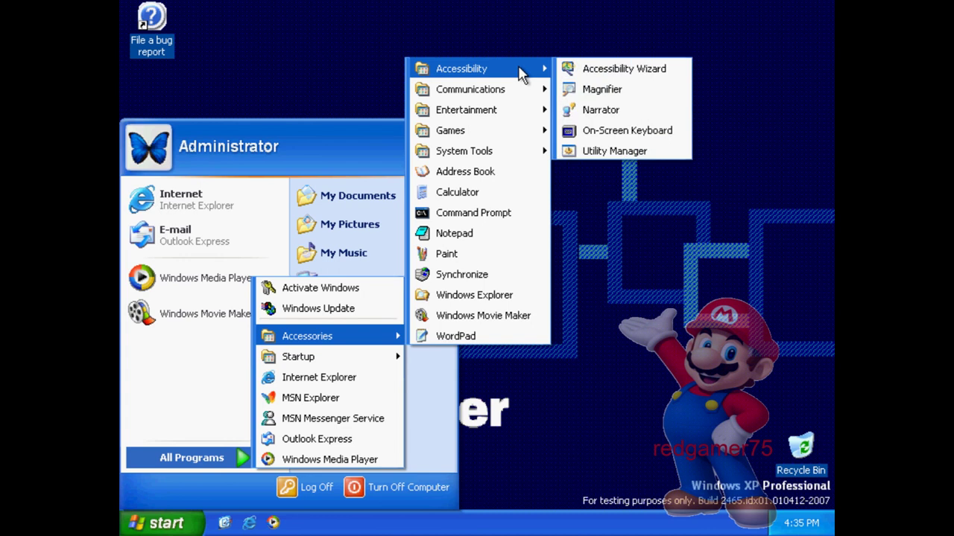
pyautogui.click(301, 141)
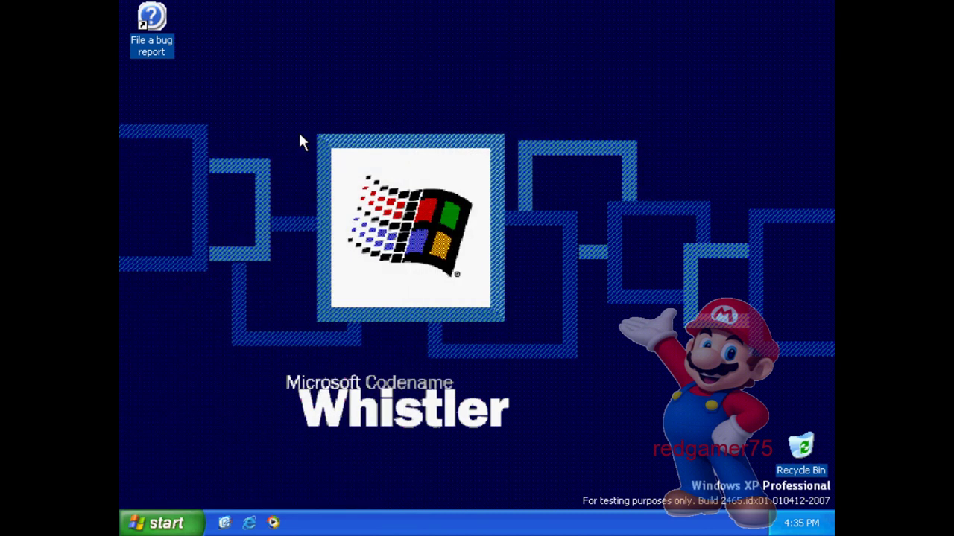